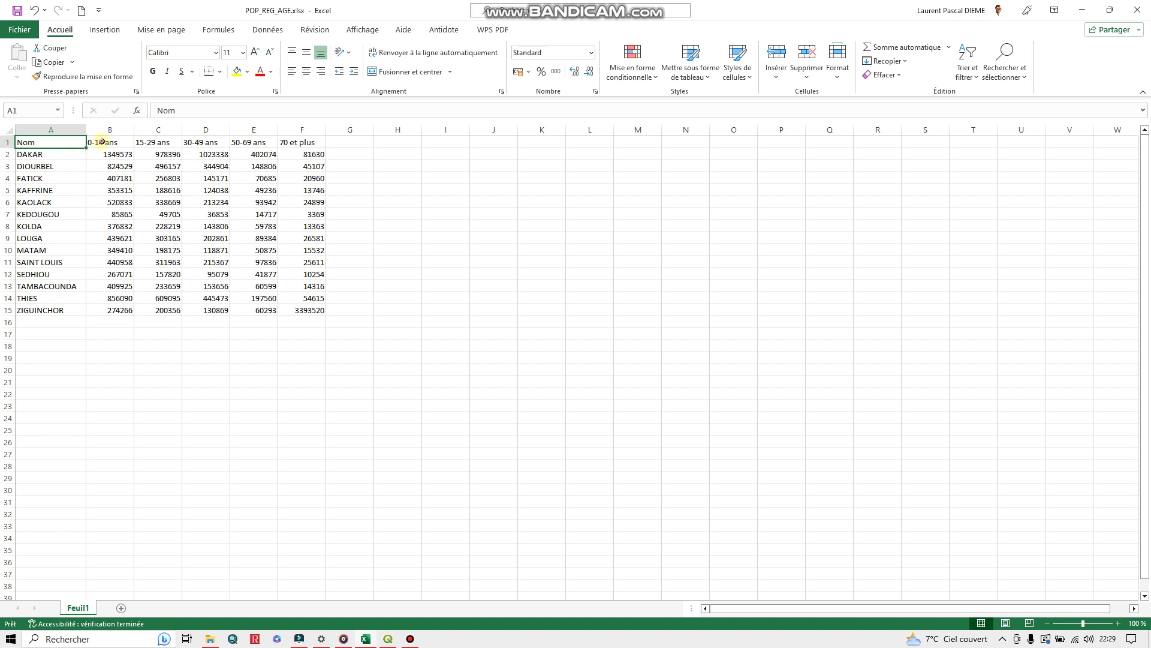
Step: Review the age-group headers in B1:F1 and the region names in A2:A15 of the population sheet
drag(98, 142, 309, 142)
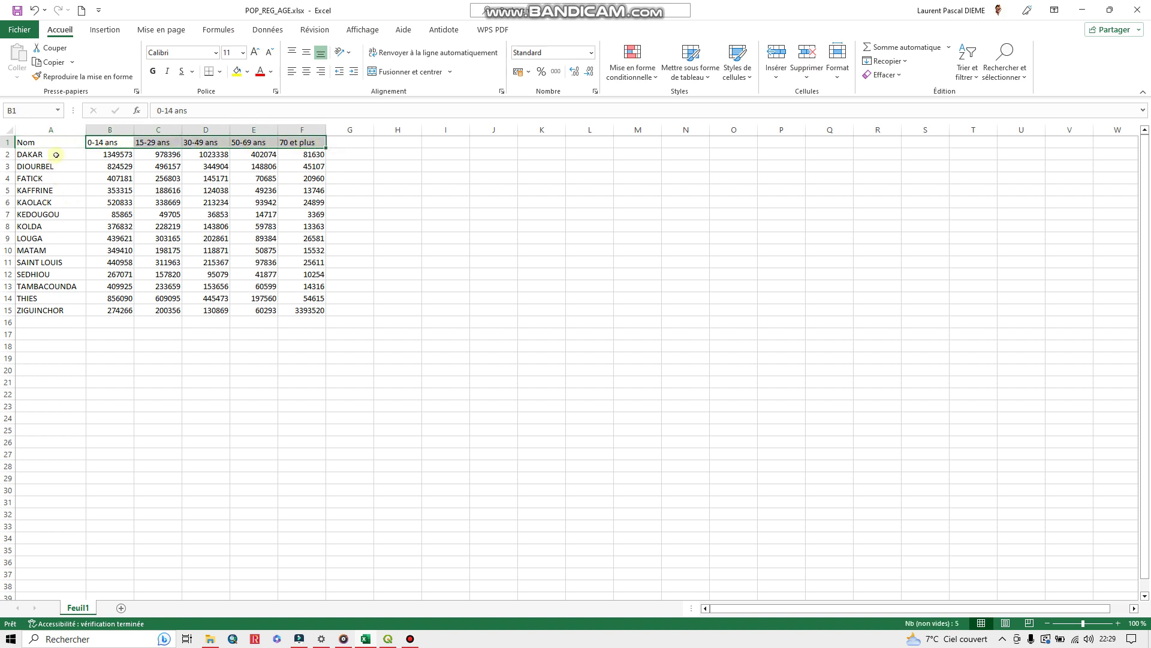
drag(56, 154, 53, 307)
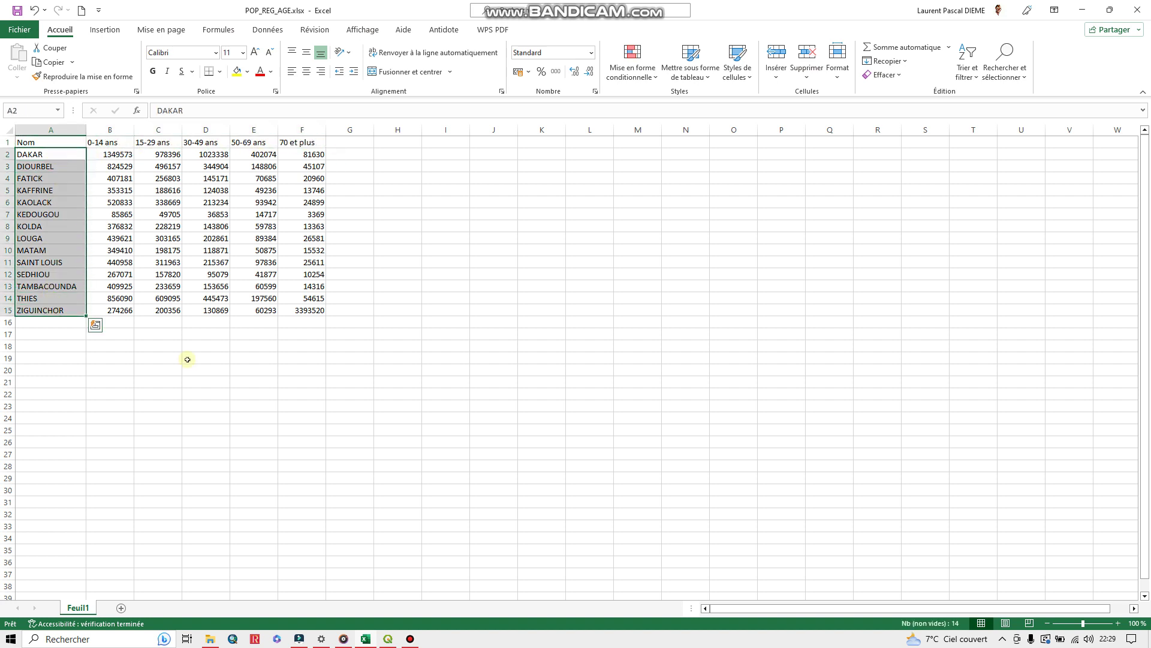
click(244, 330)
Step: Switch to QGIS and add the shapefile REGION 14.shp from the TUTO_SIG folder as a vector layer
click(388, 639)
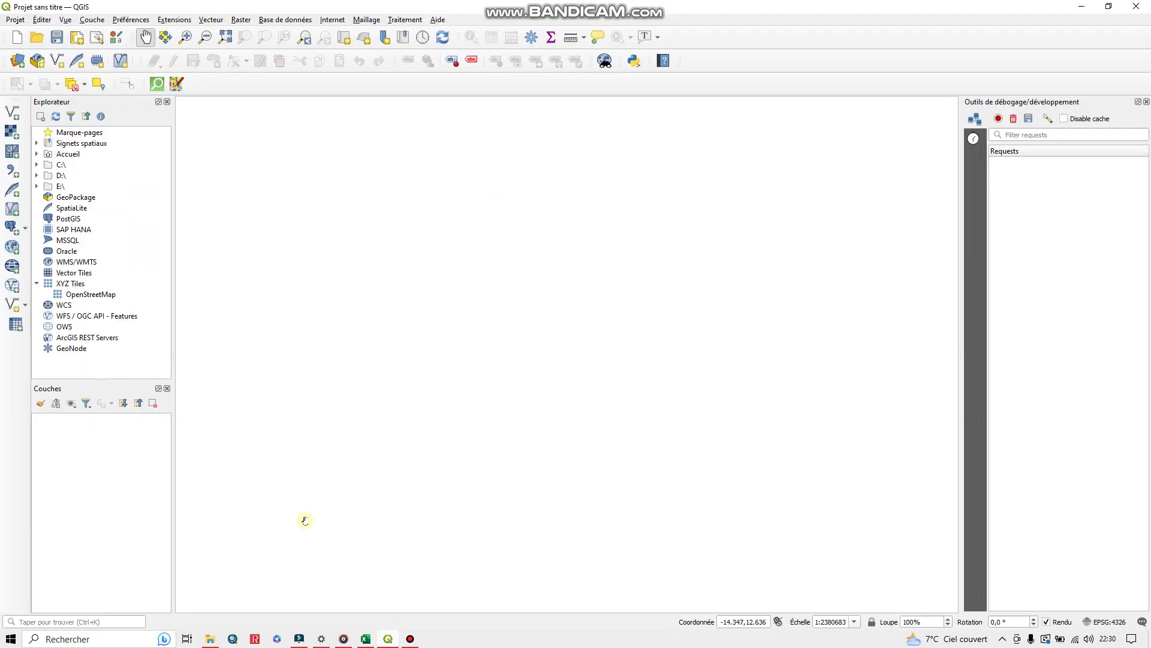
click(214, 21)
mouse_move(90, 20)
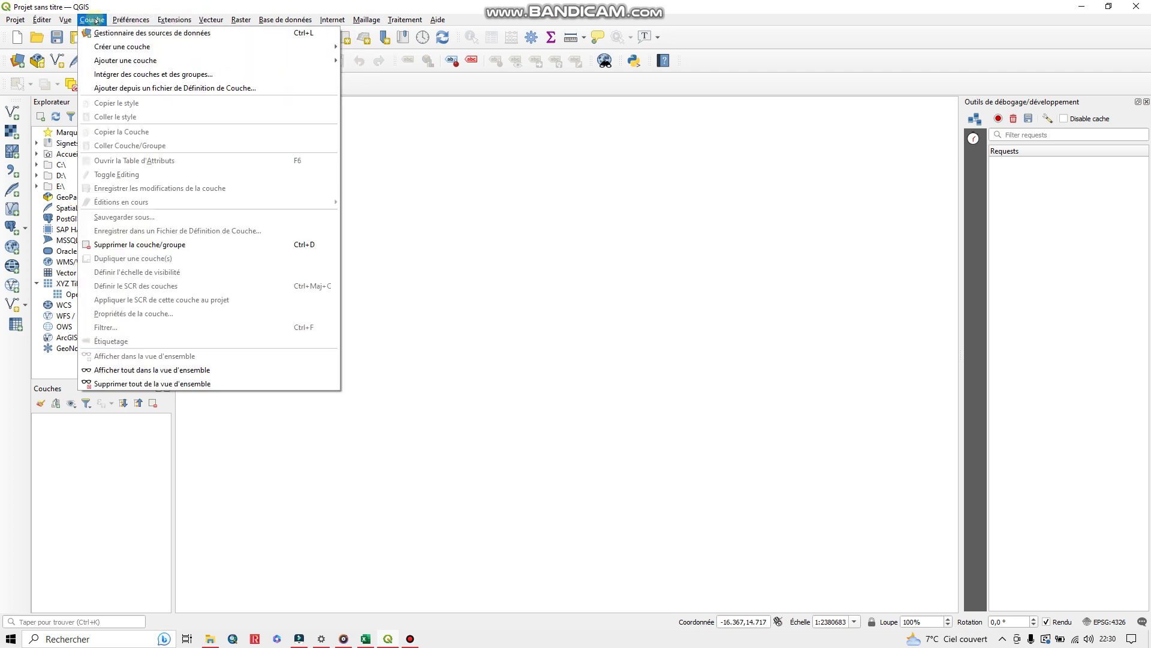
mouse_move(145, 62)
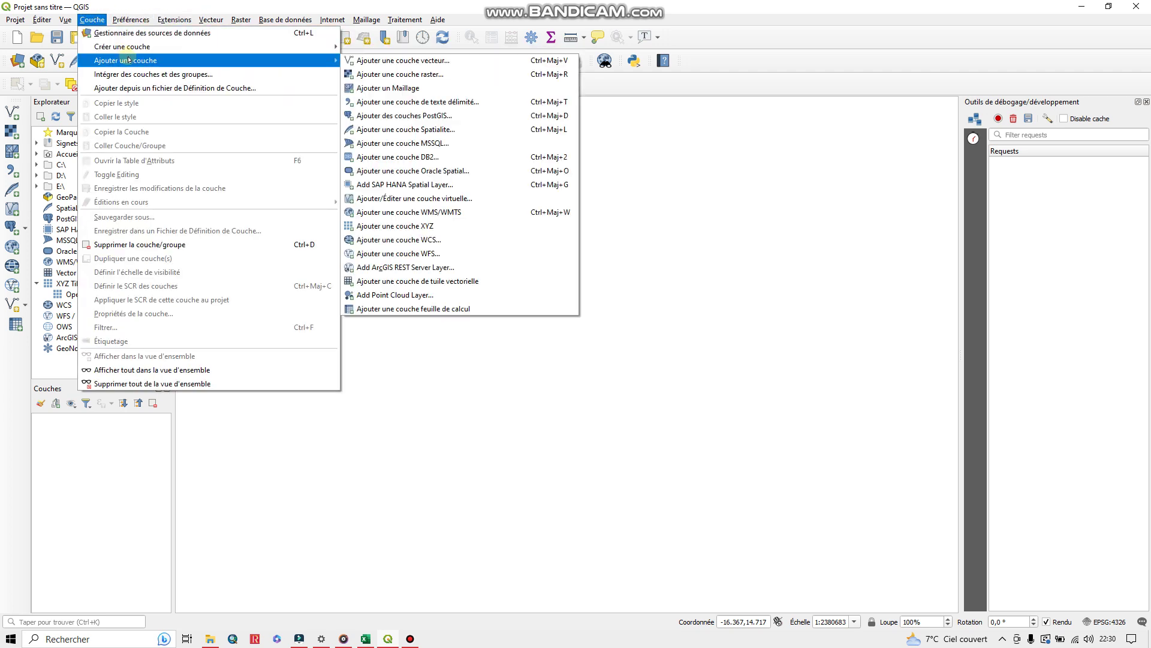
click(425, 60)
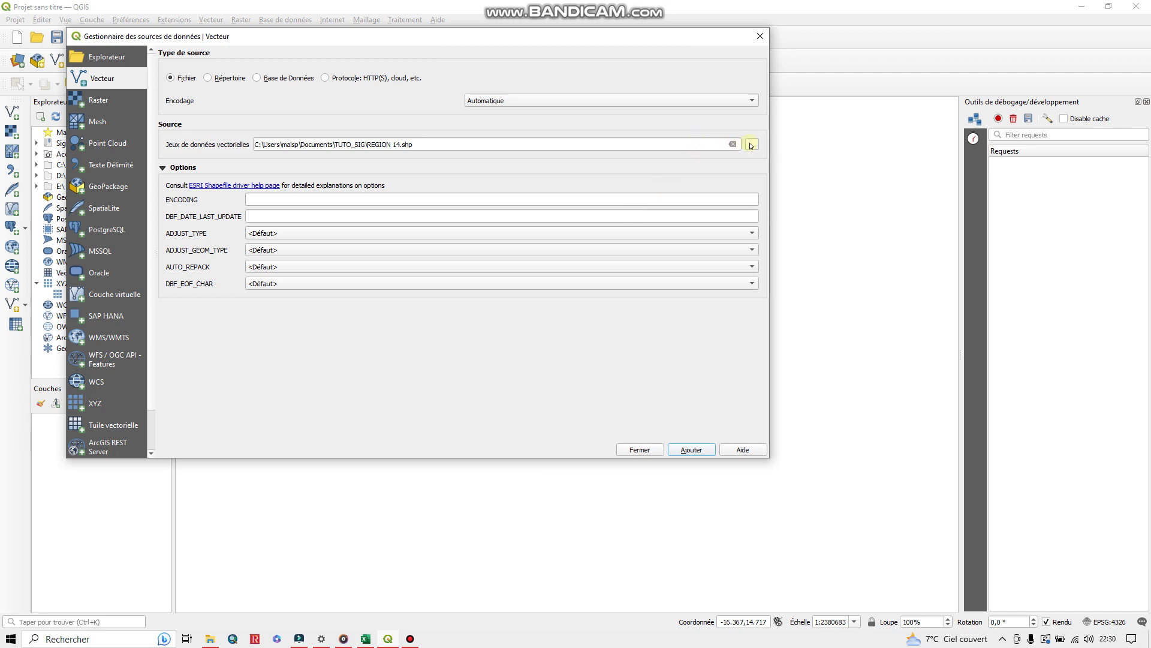
click(751, 145)
click(247, 183)
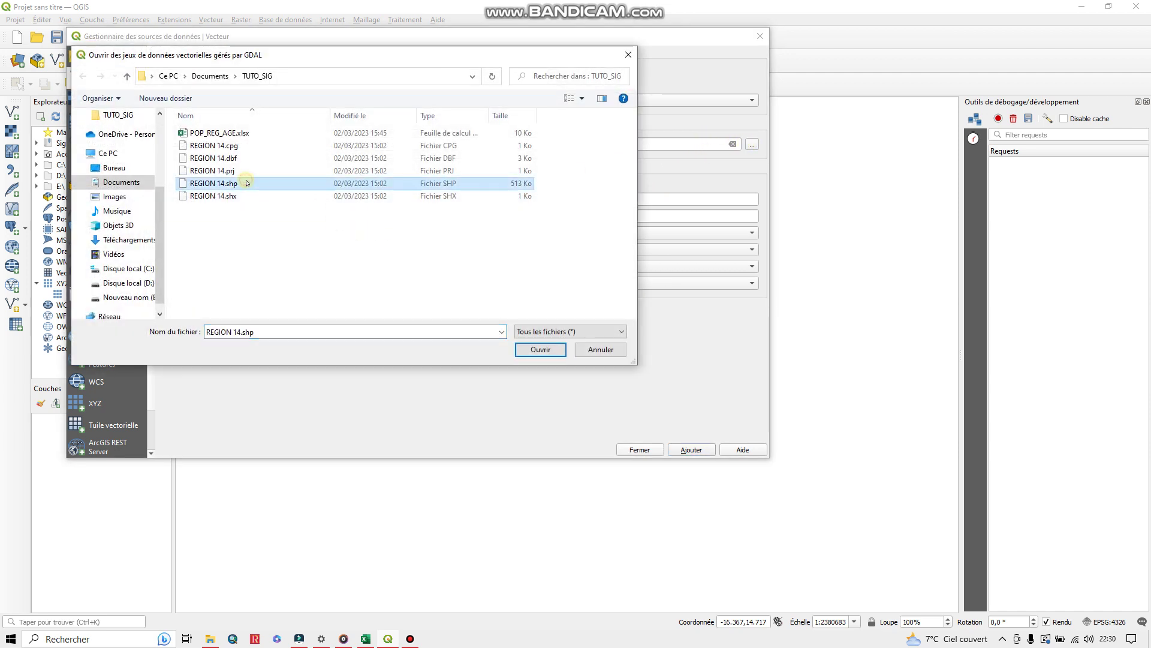
click(541, 349)
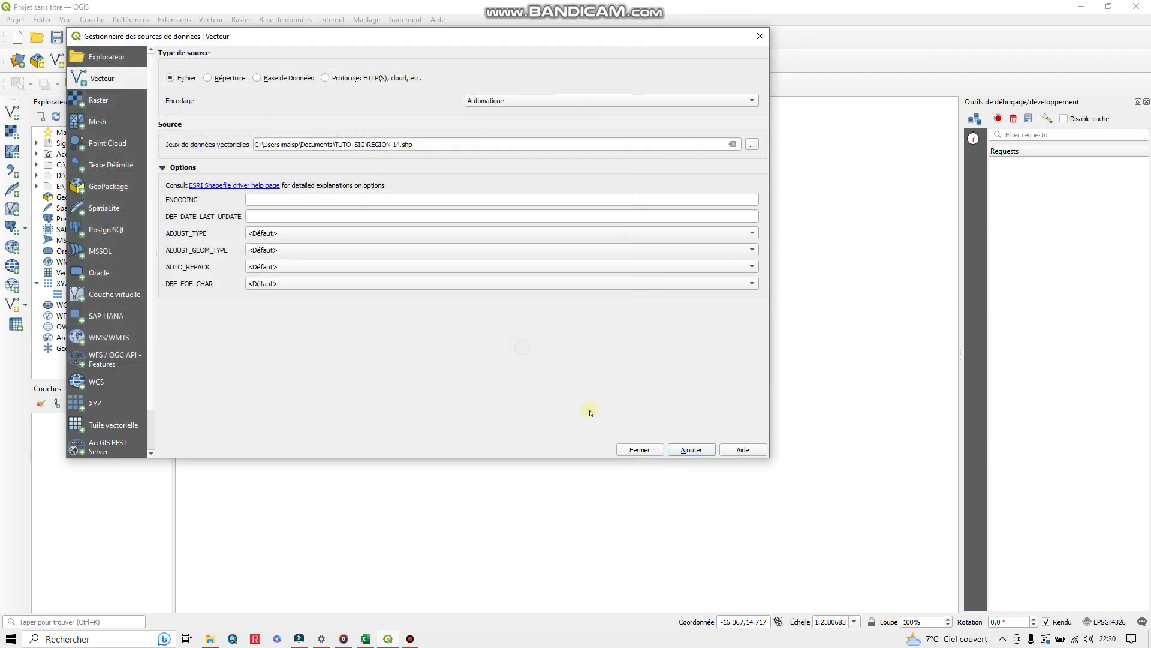
click(690, 449)
click(639, 450)
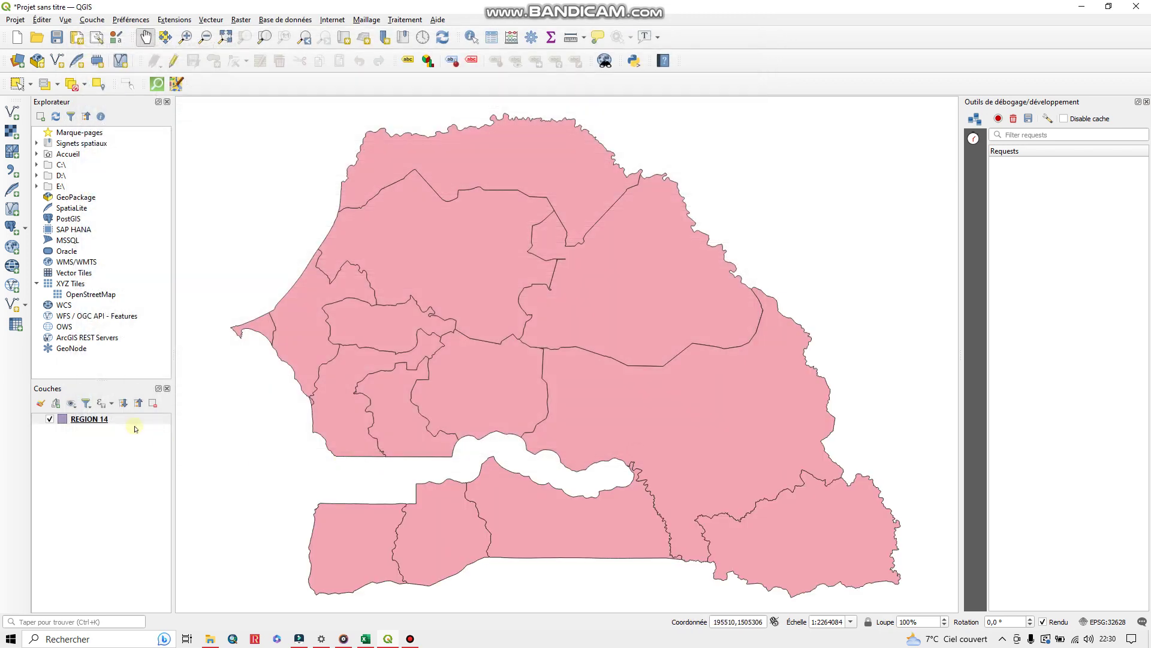
Step: Open the REGION 14 attribute table and sort it by NOMREG in descending order to inspect the region names
click(490, 37)
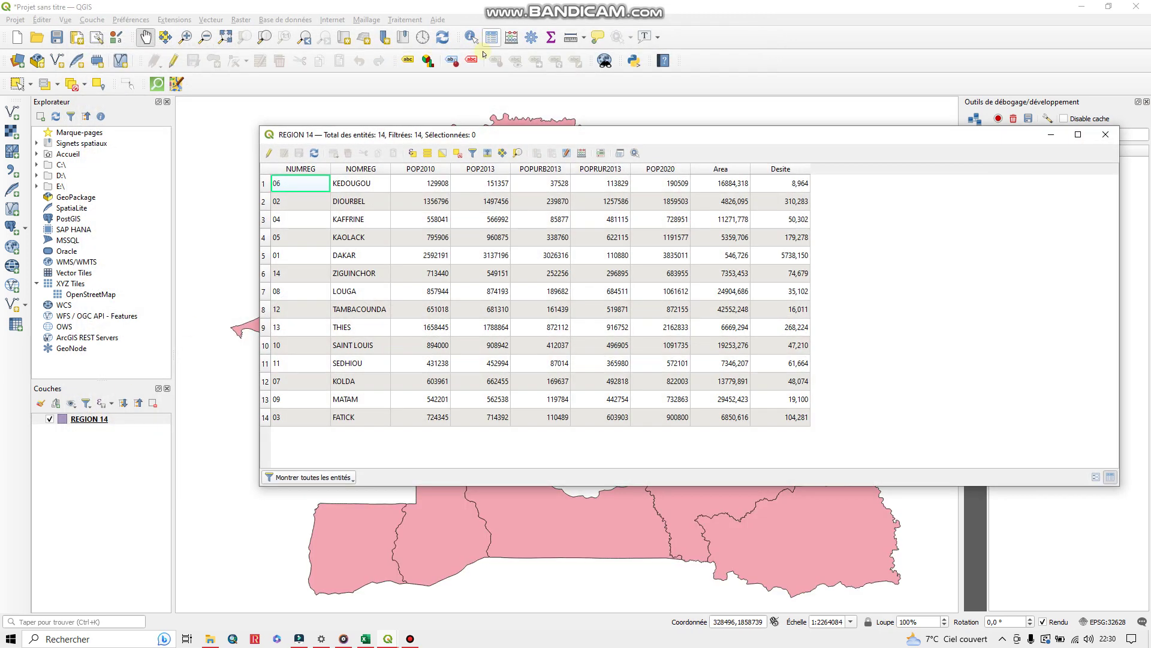
click(373, 170)
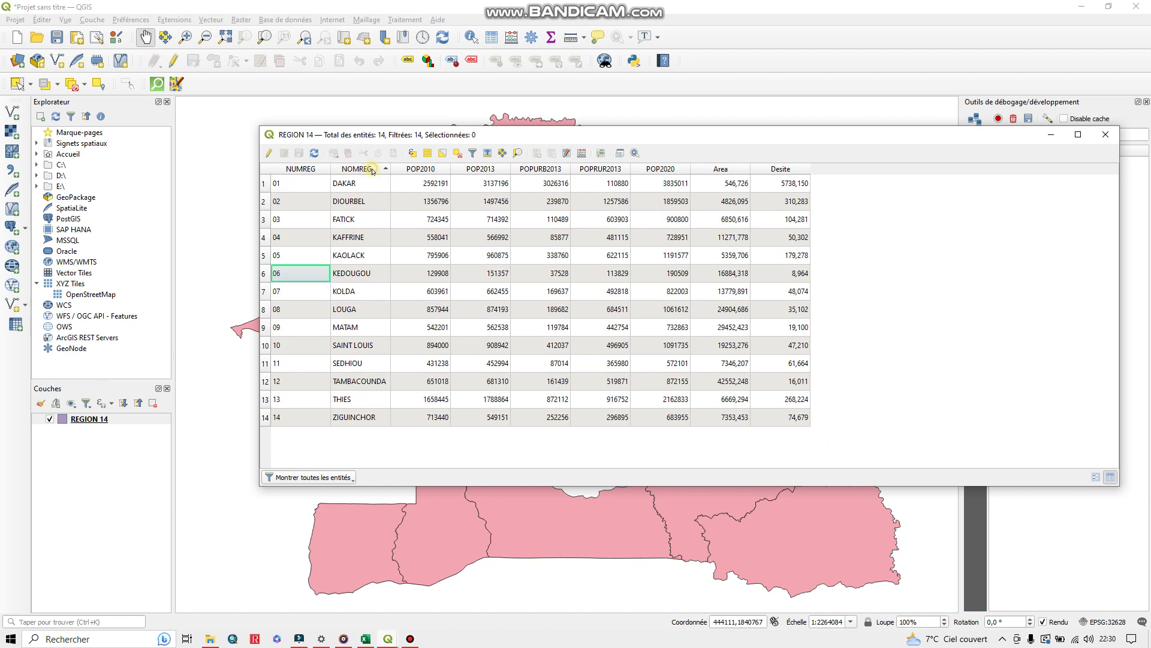
click(373, 170)
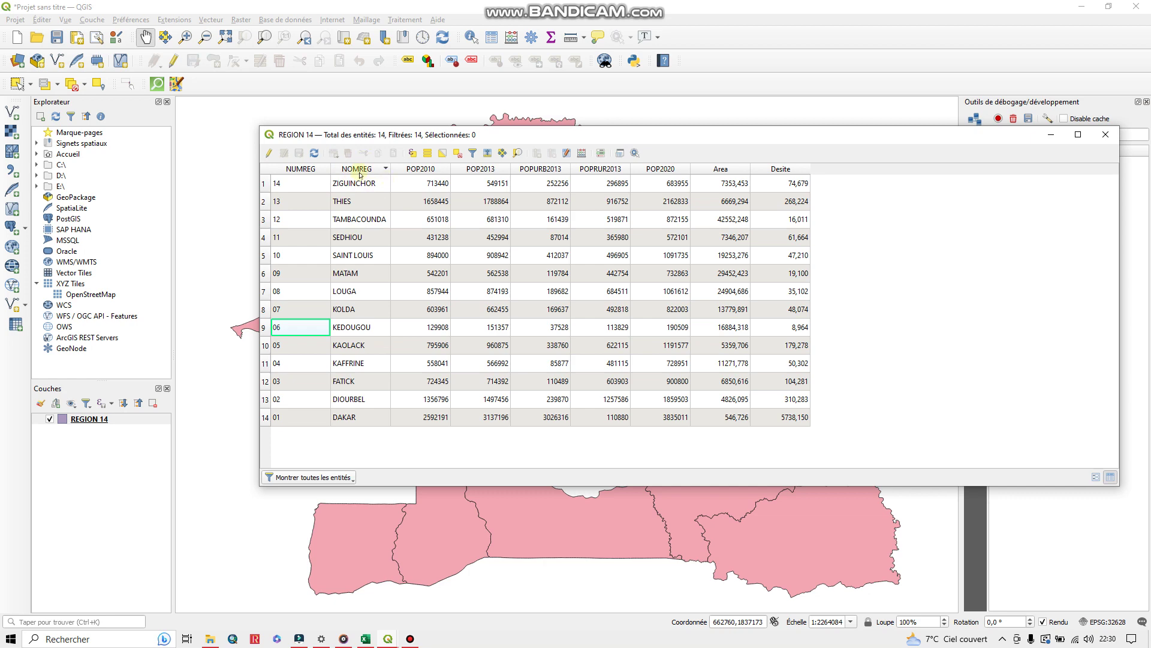
Step: Switch to Excel and rename the header in cell A1 as NOMREG
click(365, 639)
click(36, 146)
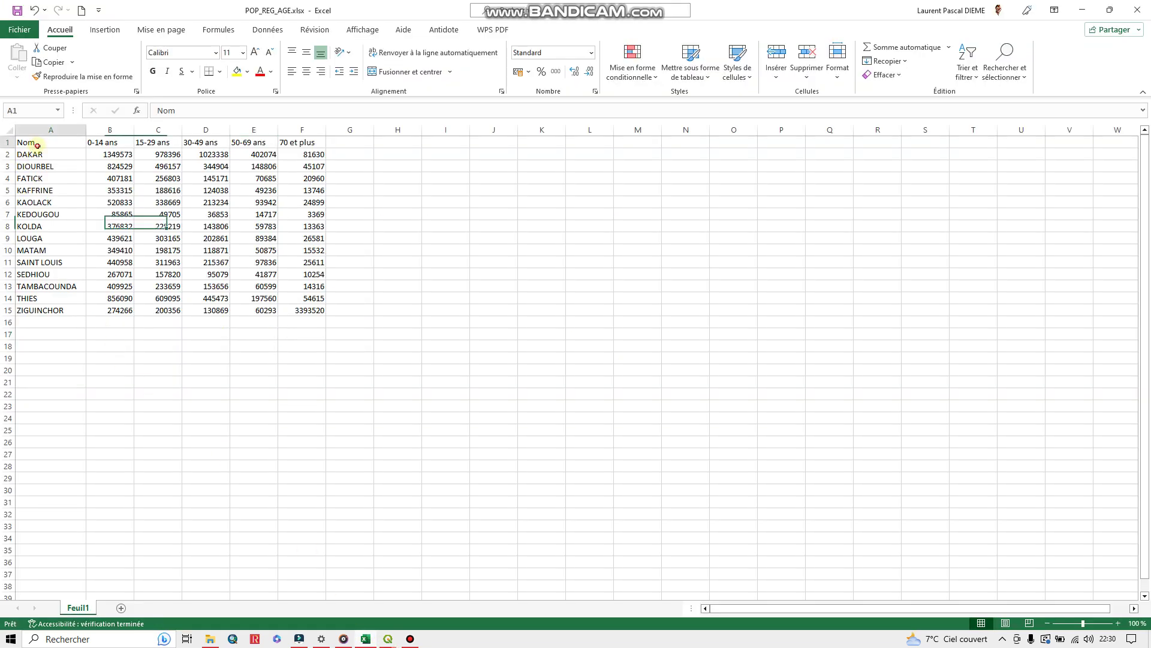
text(N)
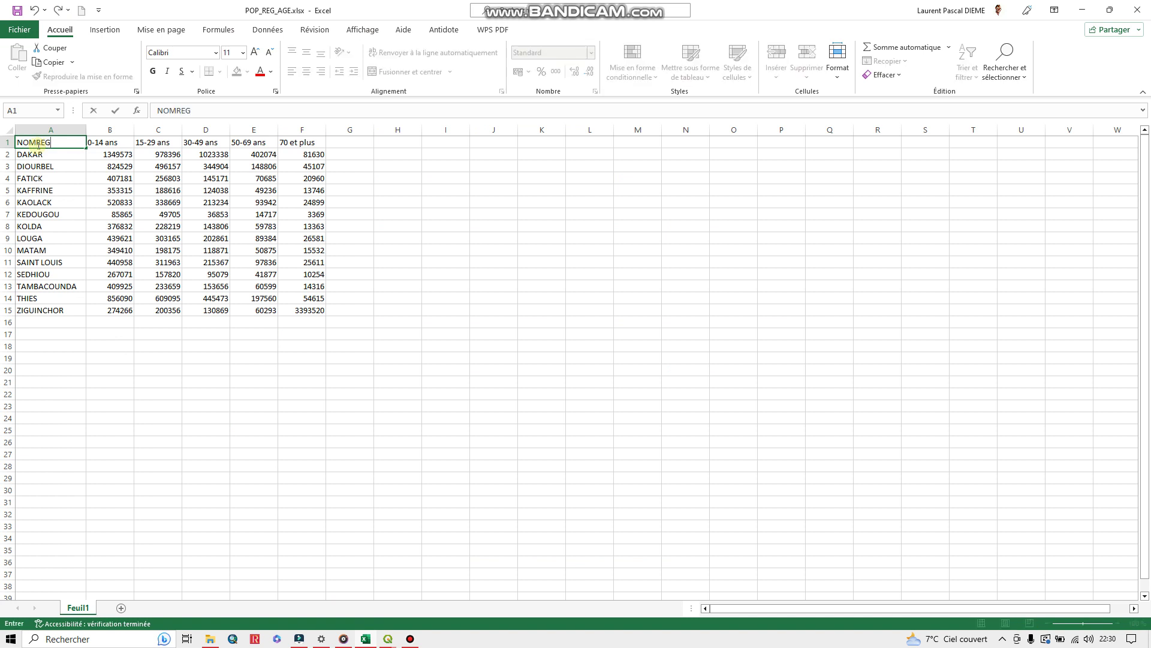
text(OMREG)
click(66, 310)
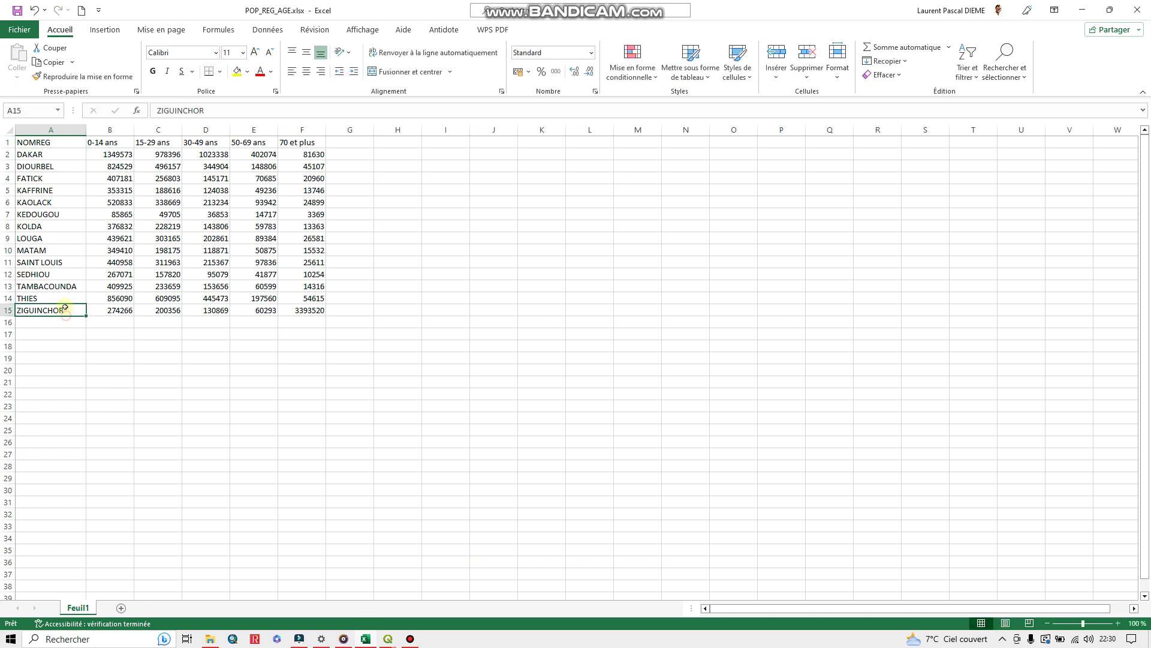
Step: Save the workbook in the TUTO_SIG folder as POP_REG_AGE in semicolon-separated CSV format and close Excel
click(26, 30)
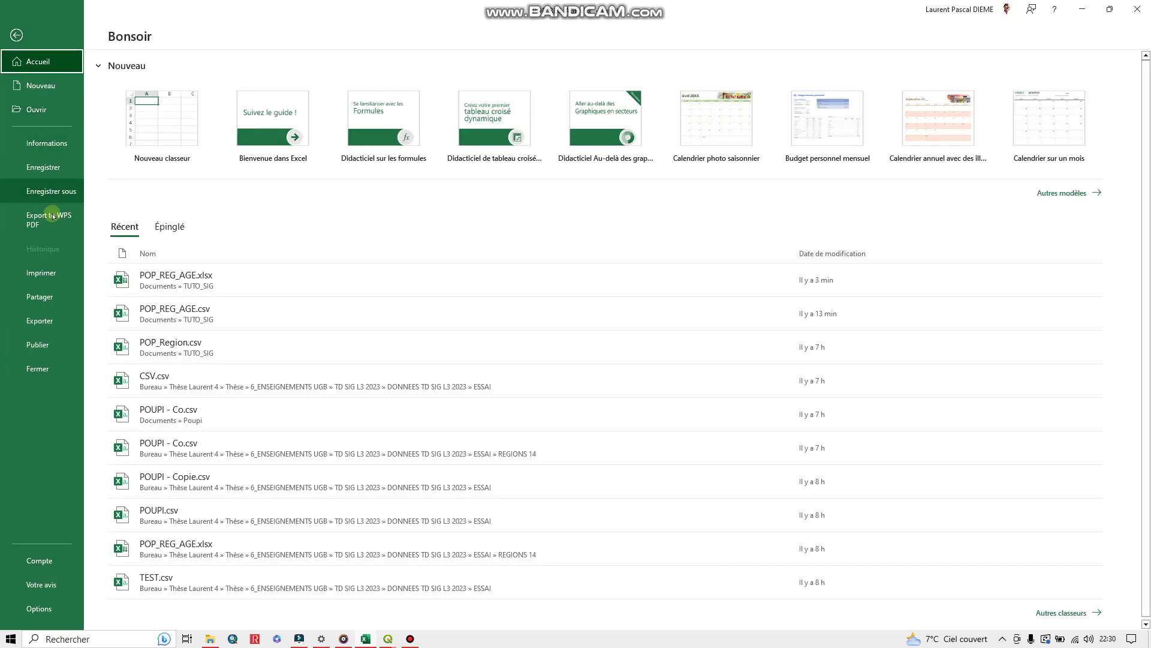
click(62, 199)
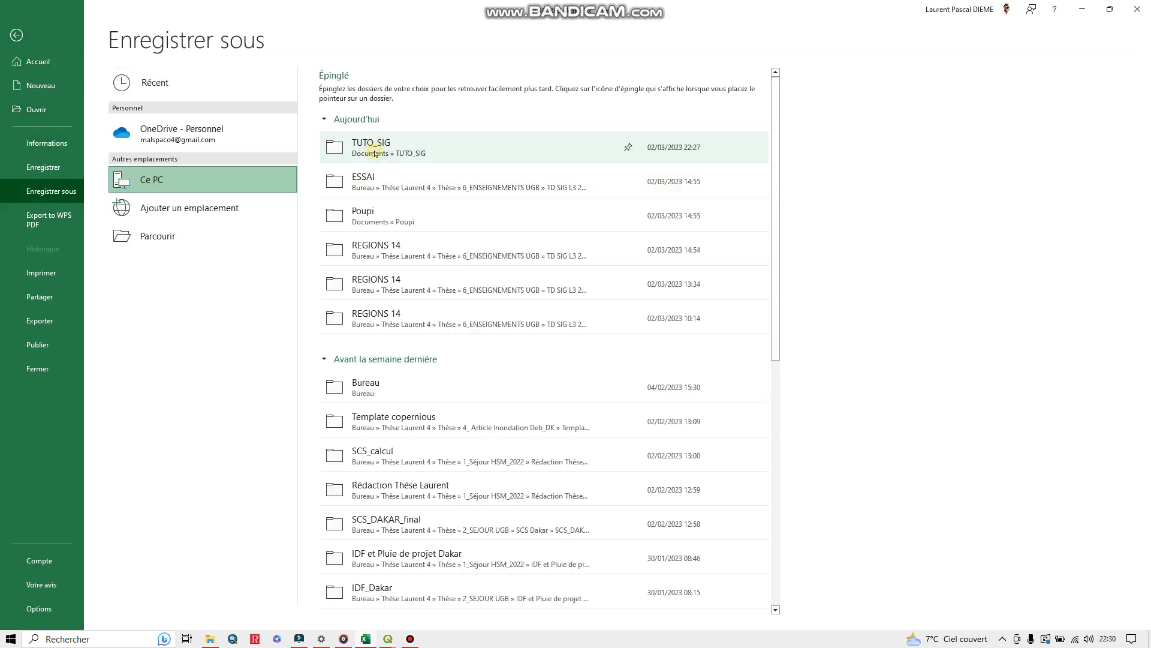
click(374, 150)
click(152, 221)
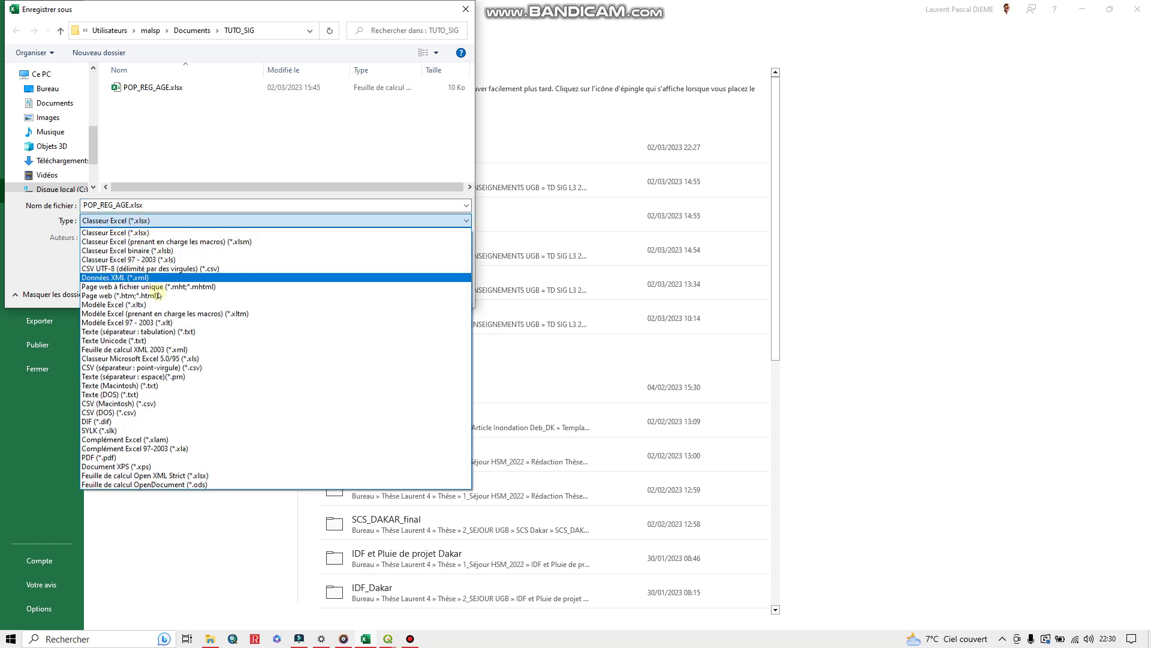
click(192, 367)
click(359, 271)
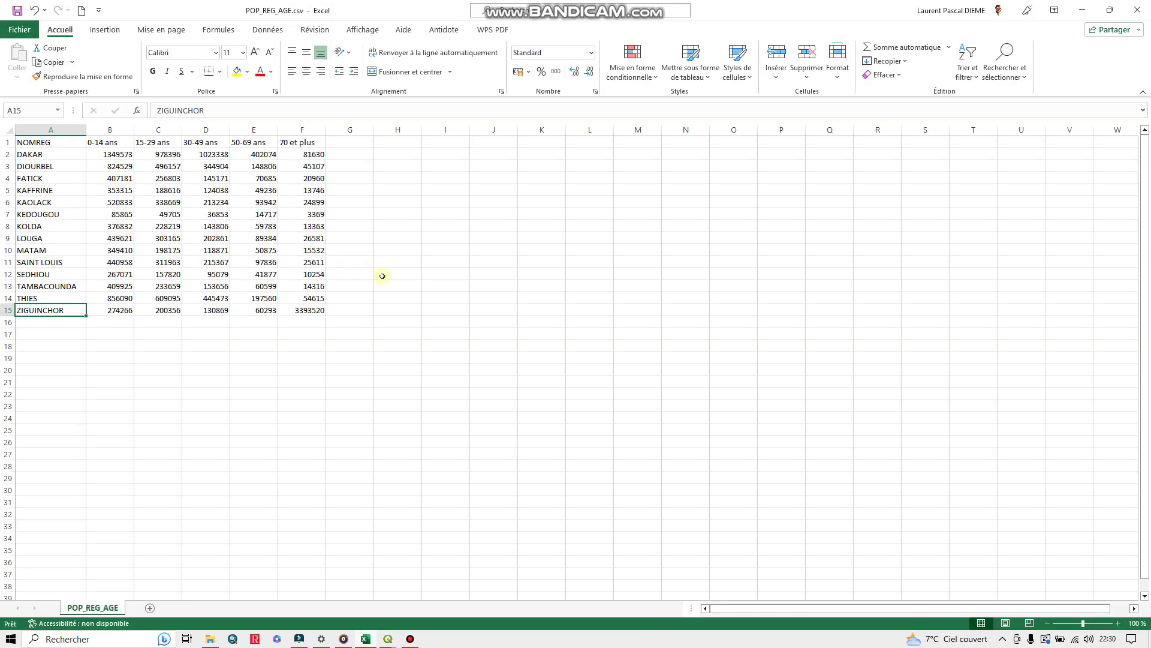
click(1137, 10)
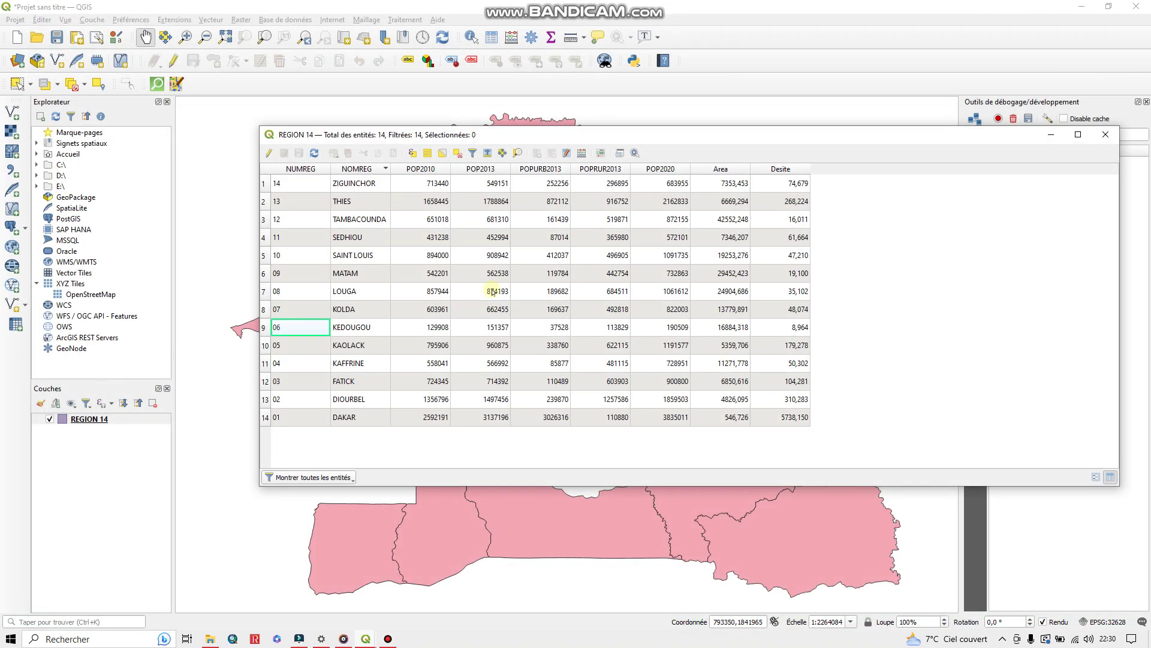
Step: Close the attribute table in QGIS and choose POP_REG_AGE.csv as the source for a new delimited text layer
click(1105, 134)
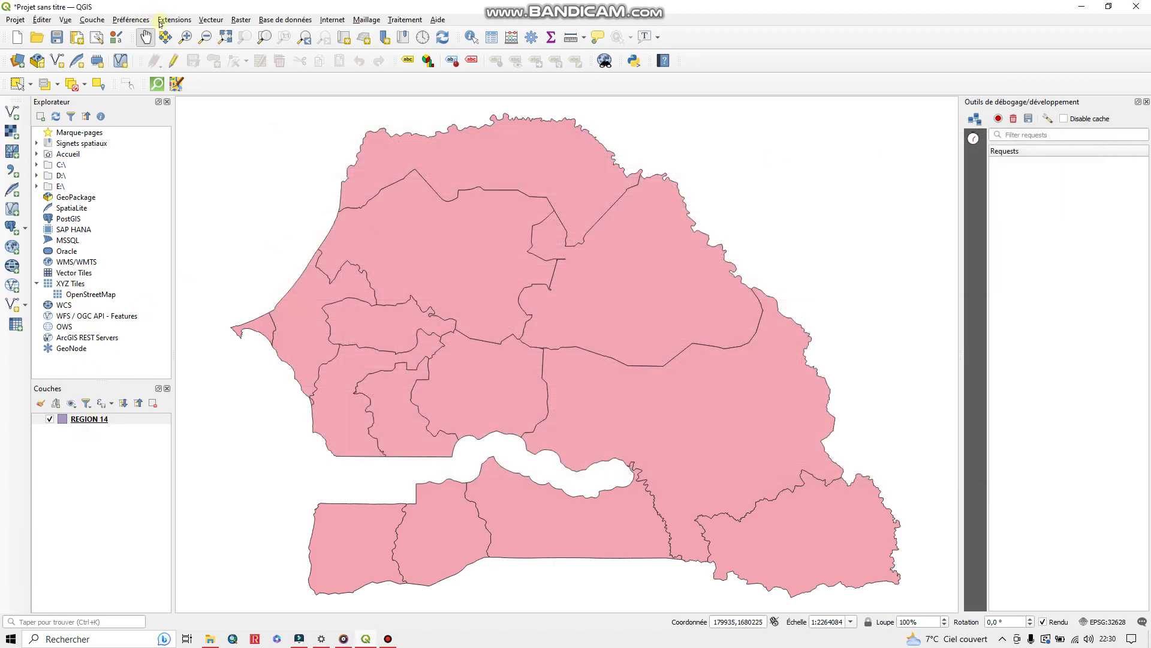
click(84, 20)
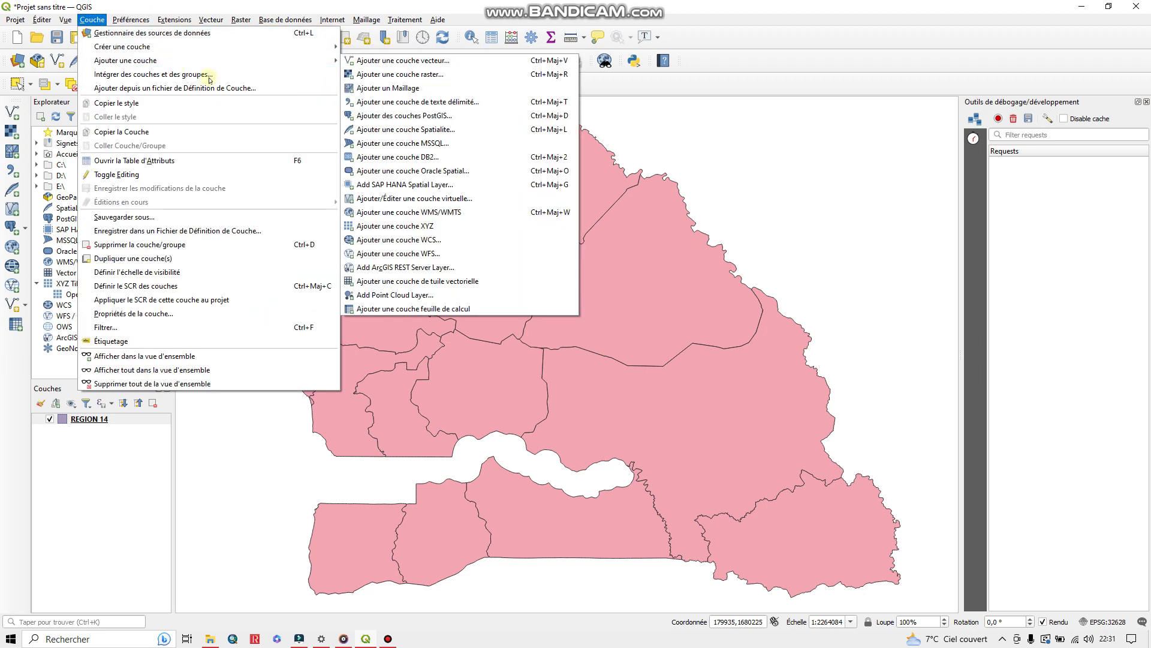
click(414, 102)
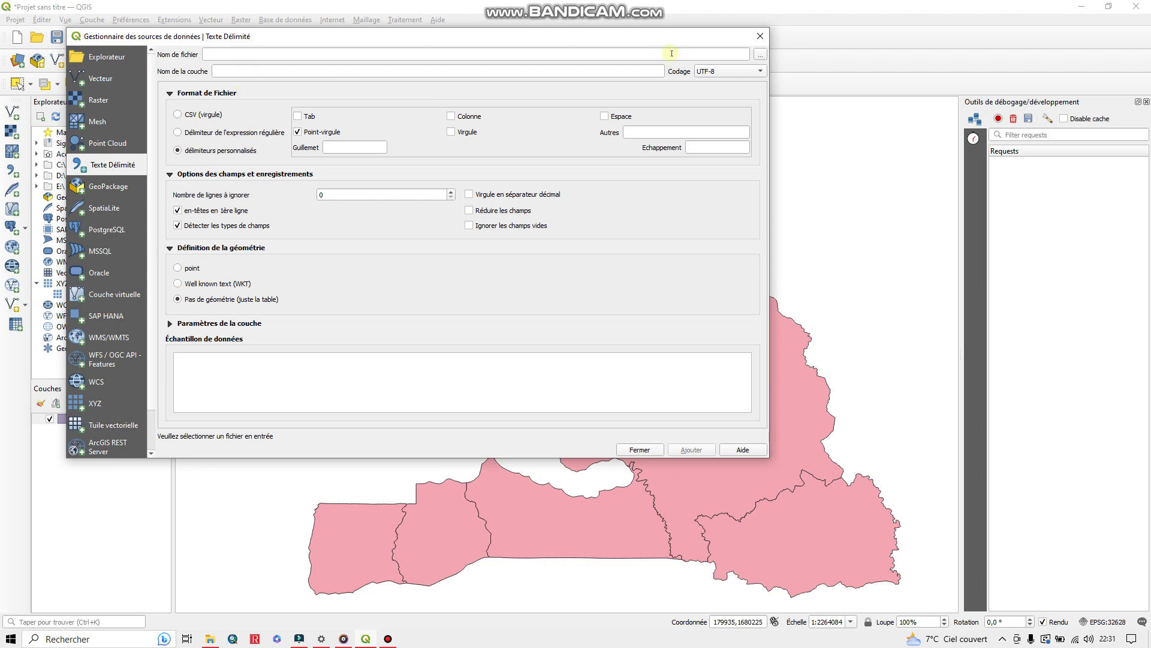
click(757, 57)
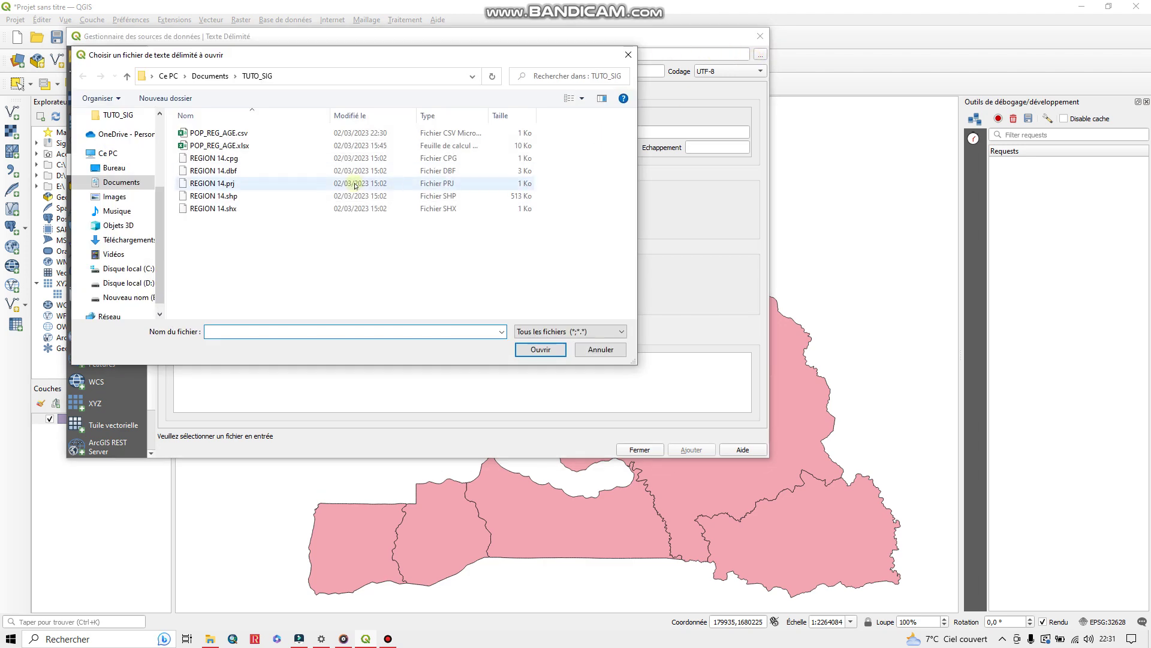
click(231, 133)
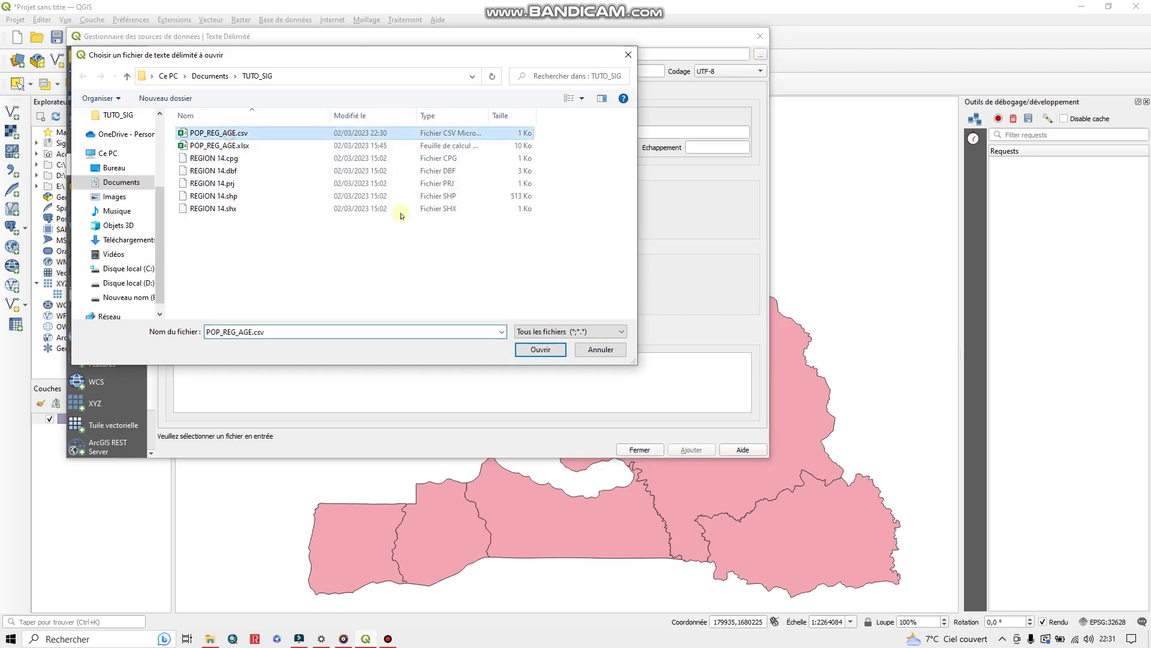
click(539, 349)
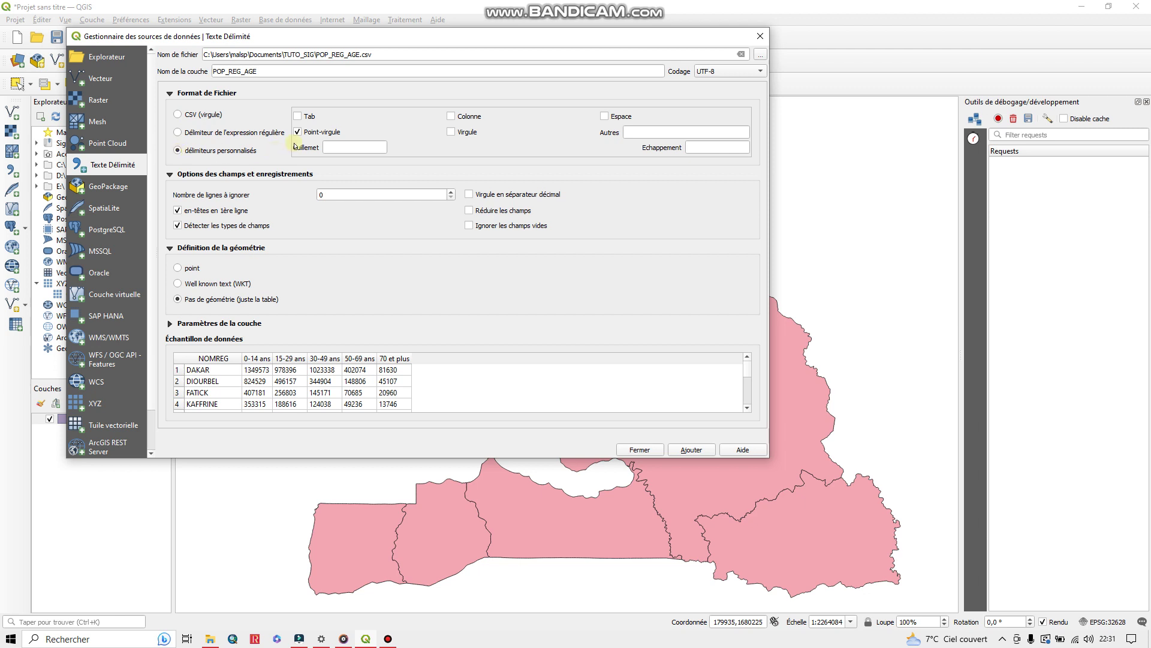
Step: Add the CSV as a table layer with the semicolon delimiter, first-row headers and no geometry, and close the data source manager
click(297, 132)
click(298, 132)
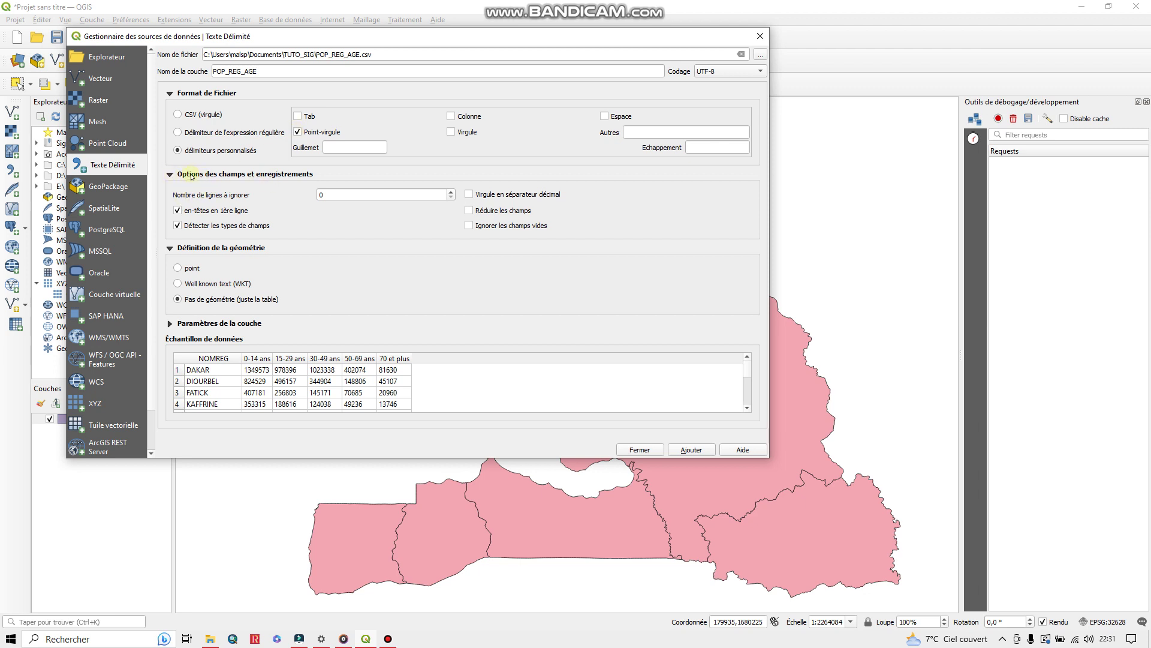
click(170, 174)
click(169, 174)
click(179, 211)
click(178, 212)
click(172, 251)
click(172, 251)
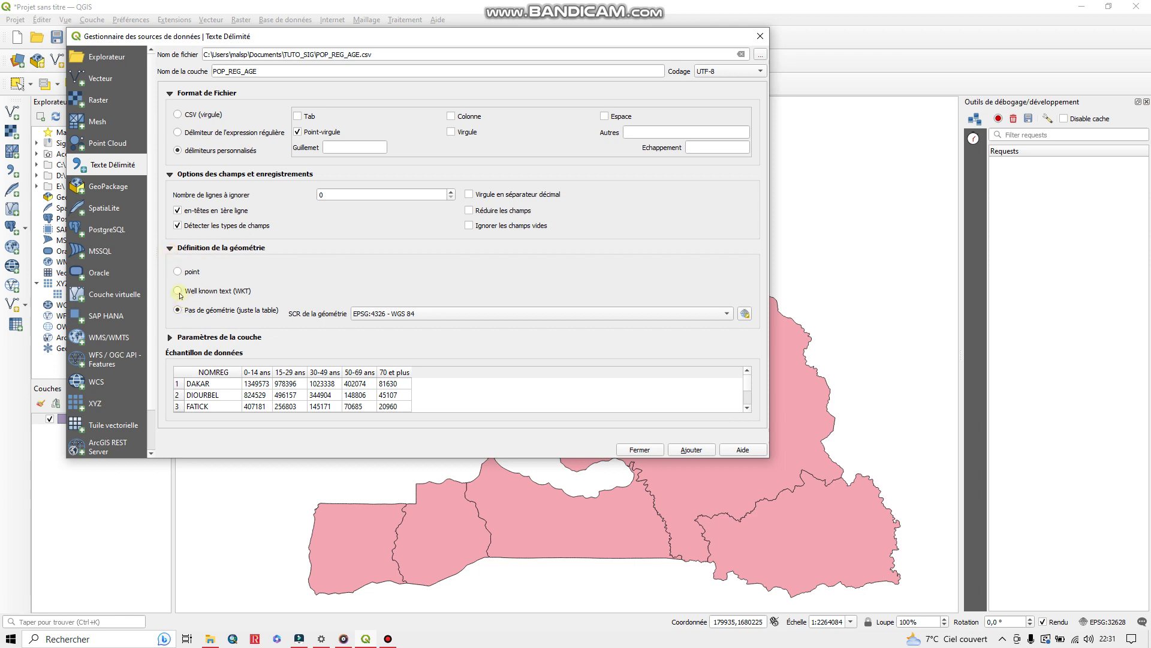
click(178, 272)
click(179, 309)
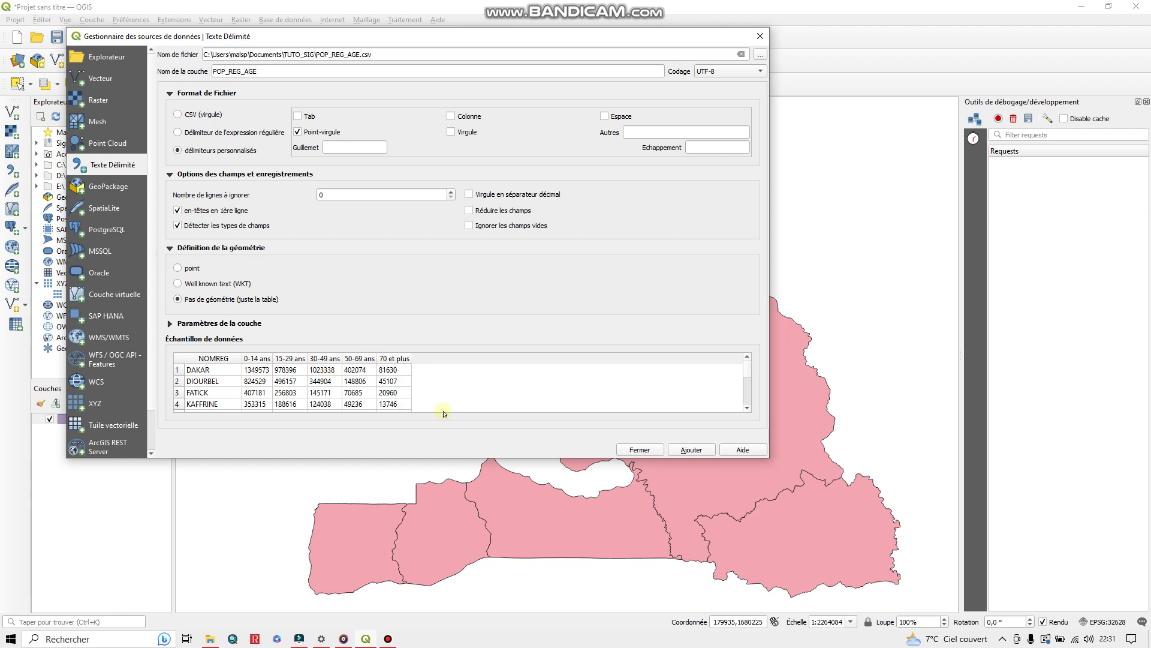
click(689, 451)
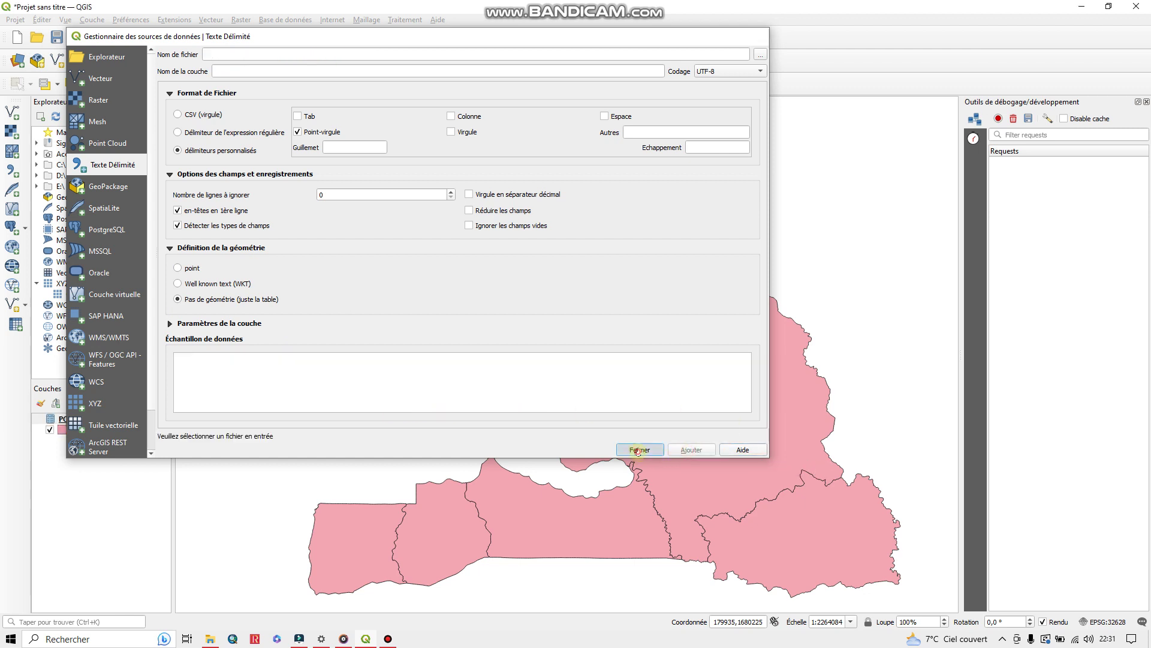
click(640, 450)
Step: Inspect the attribute table of the POP_REG_AGE layer, checking the NOMREG and age-group fields, and close it
right_click(88, 423)
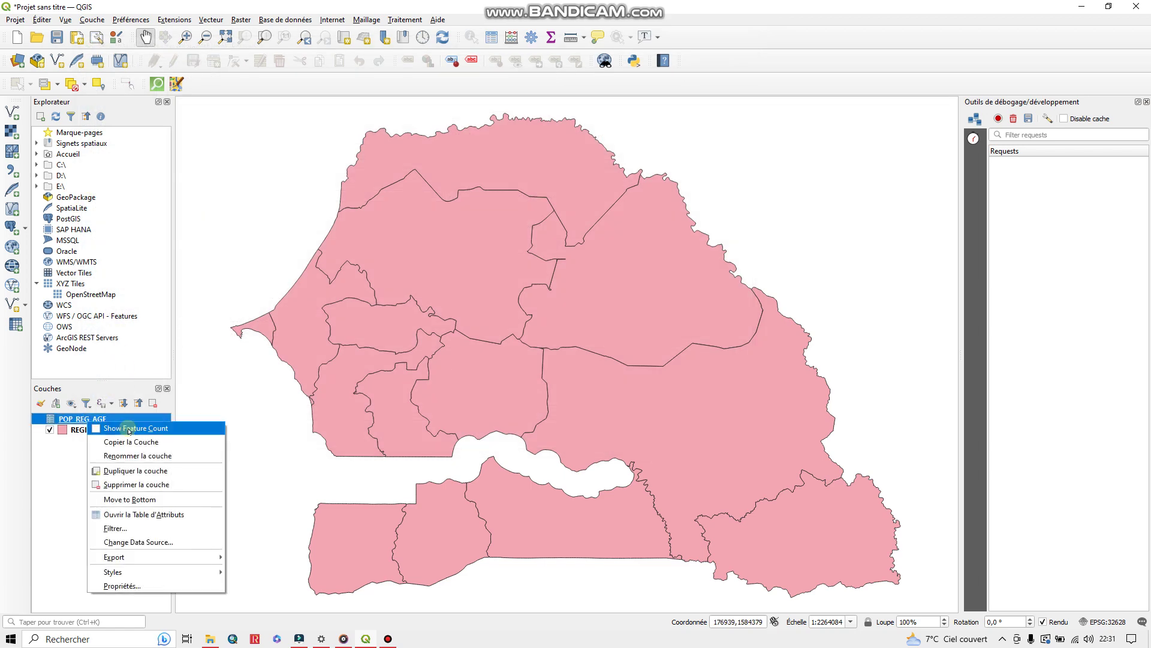
click(146, 514)
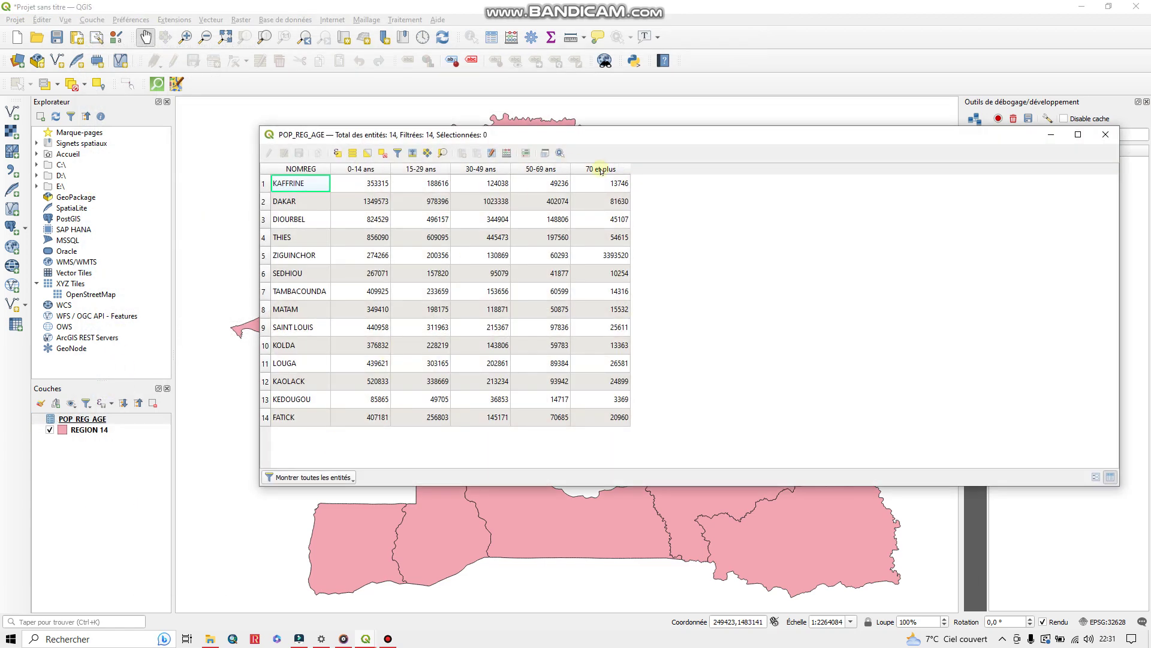
click(1105, 134)
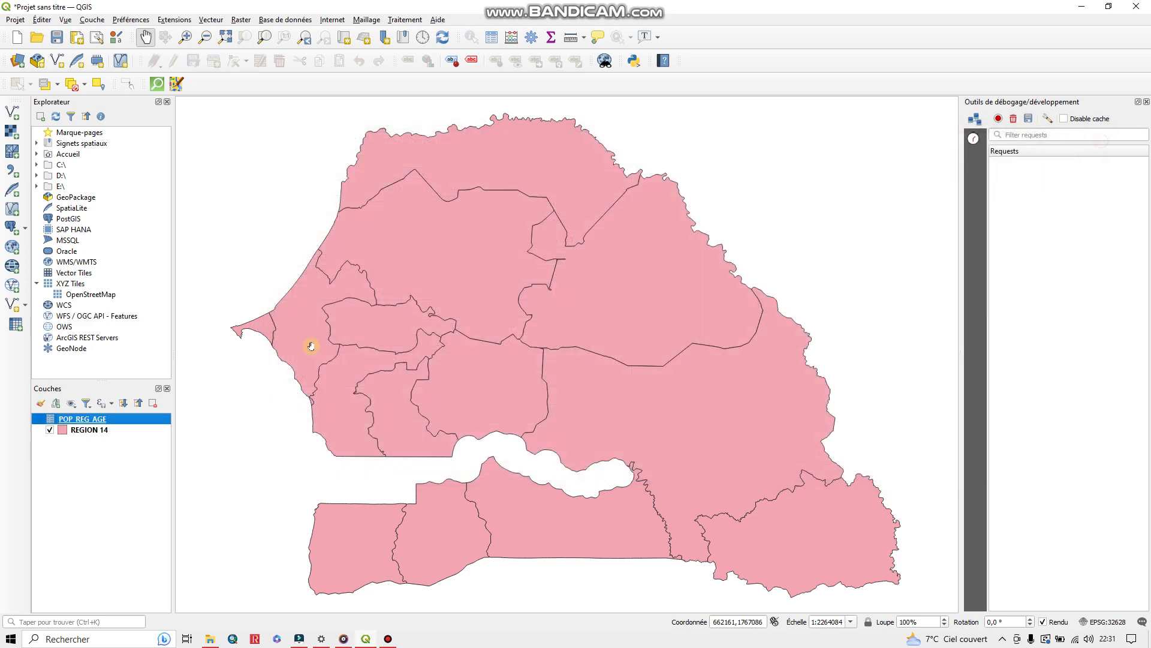
Step: Start a vector join on the REGION 14 layer with POP_REG_AGE, using NOMREG as both join field and target field
right_click(92, 430)
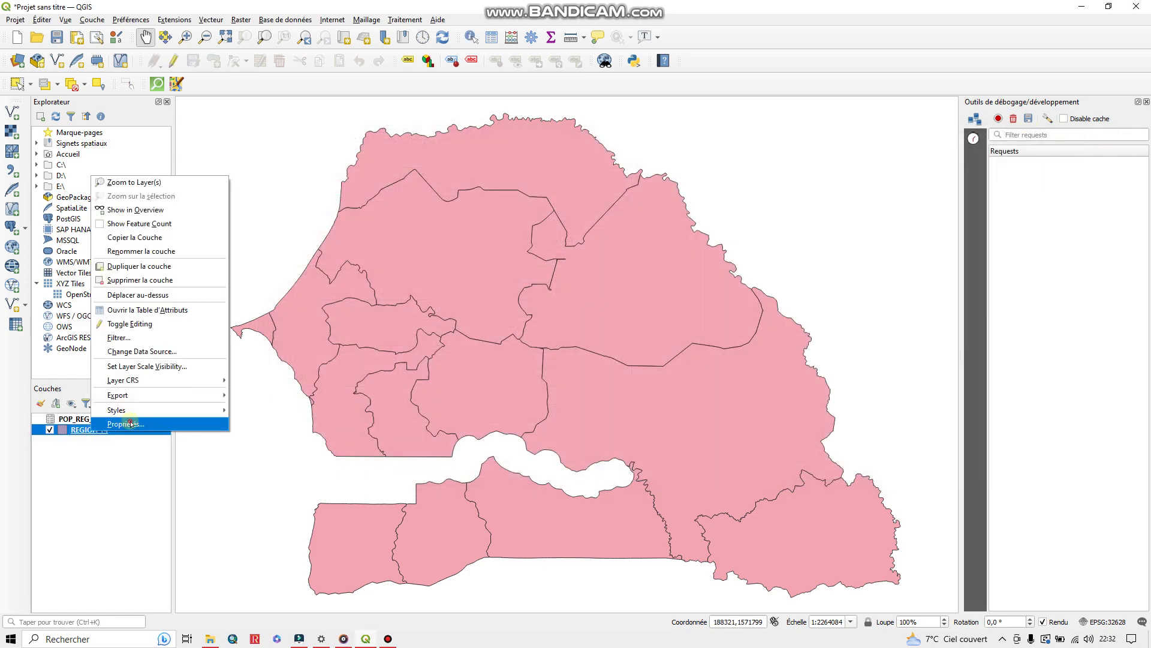
click(131, 424)
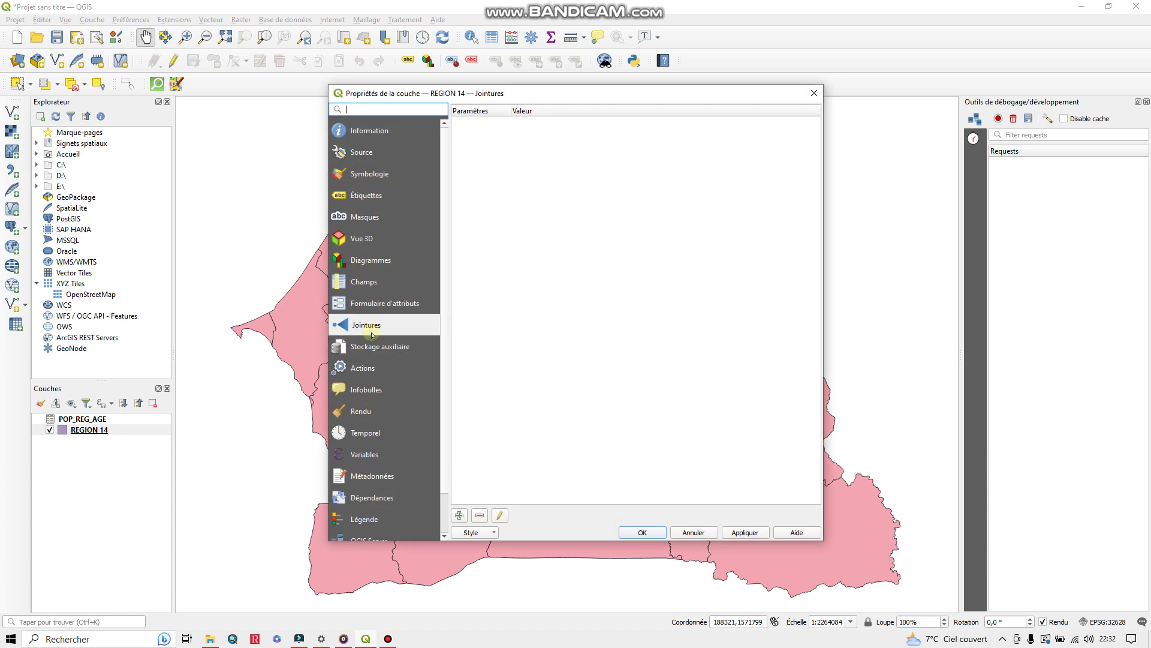
click(459, 516)
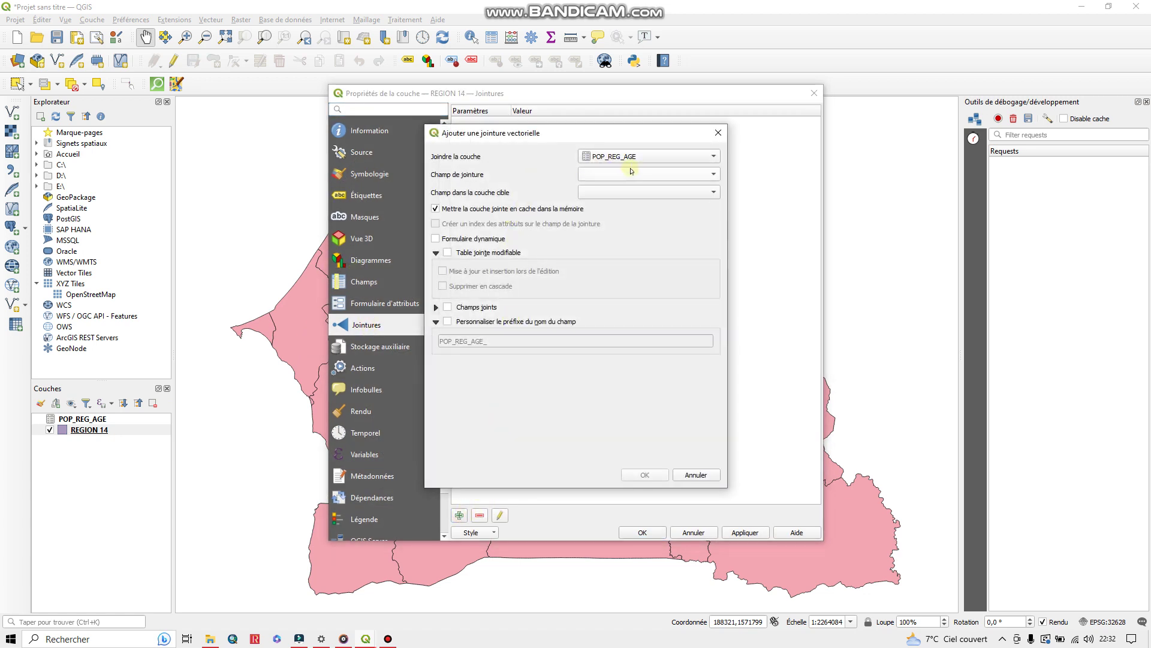
click(601, 157)
click(601, 157)
click(603, 175)
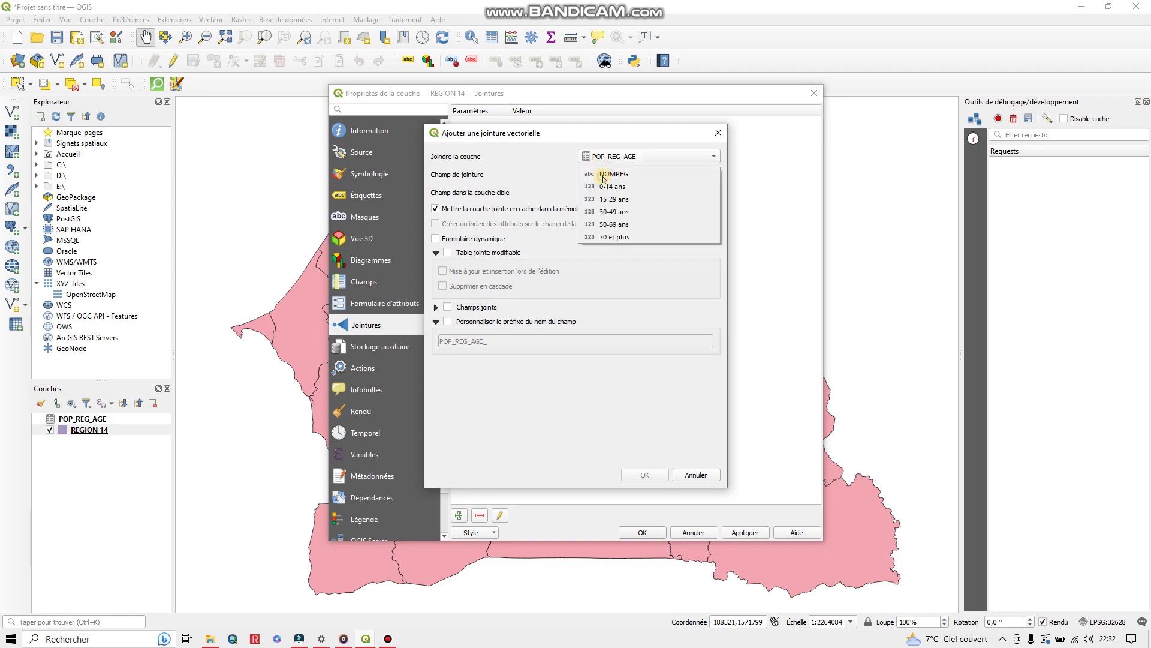
click(603, 177)
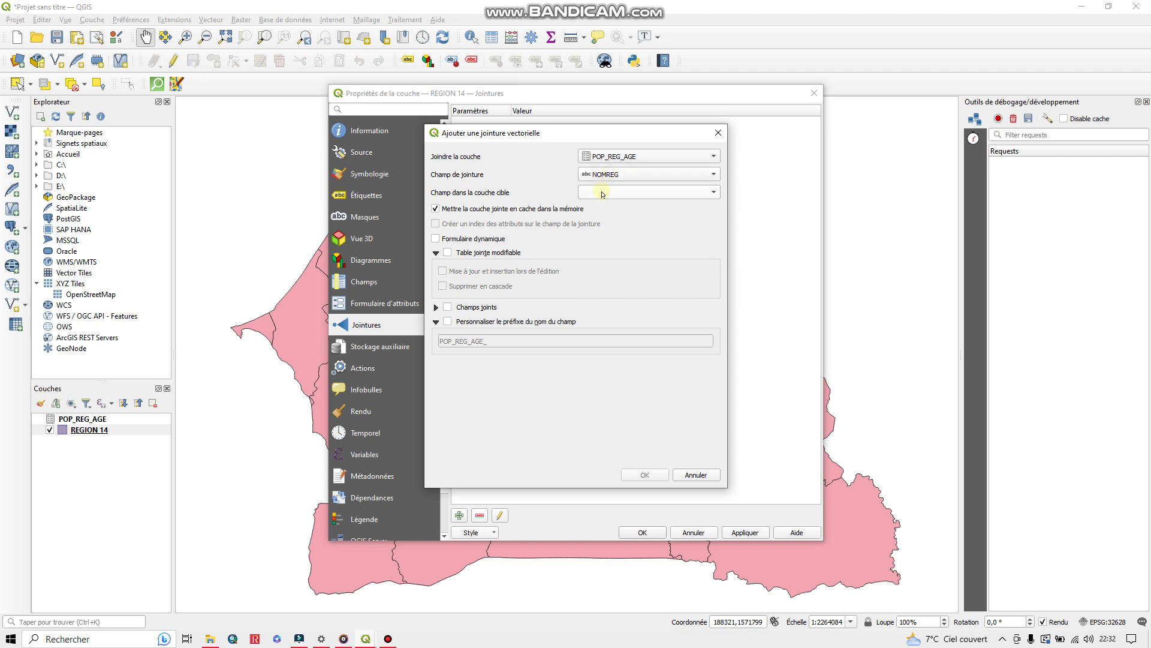
click(603, 193)
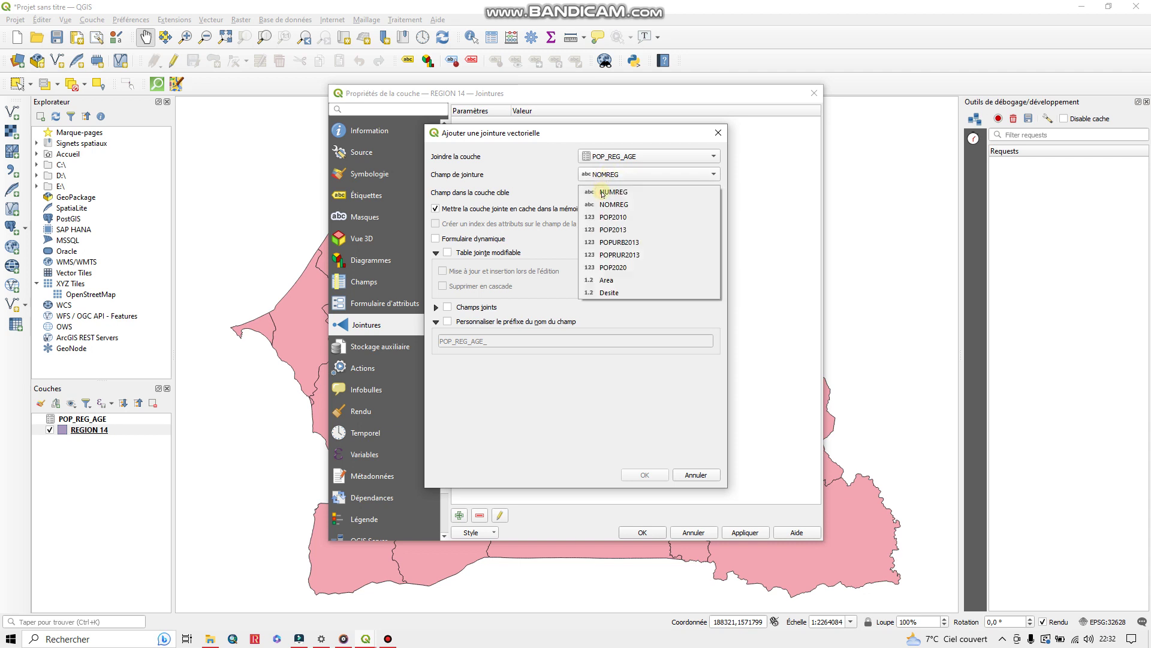
click(642, 205)
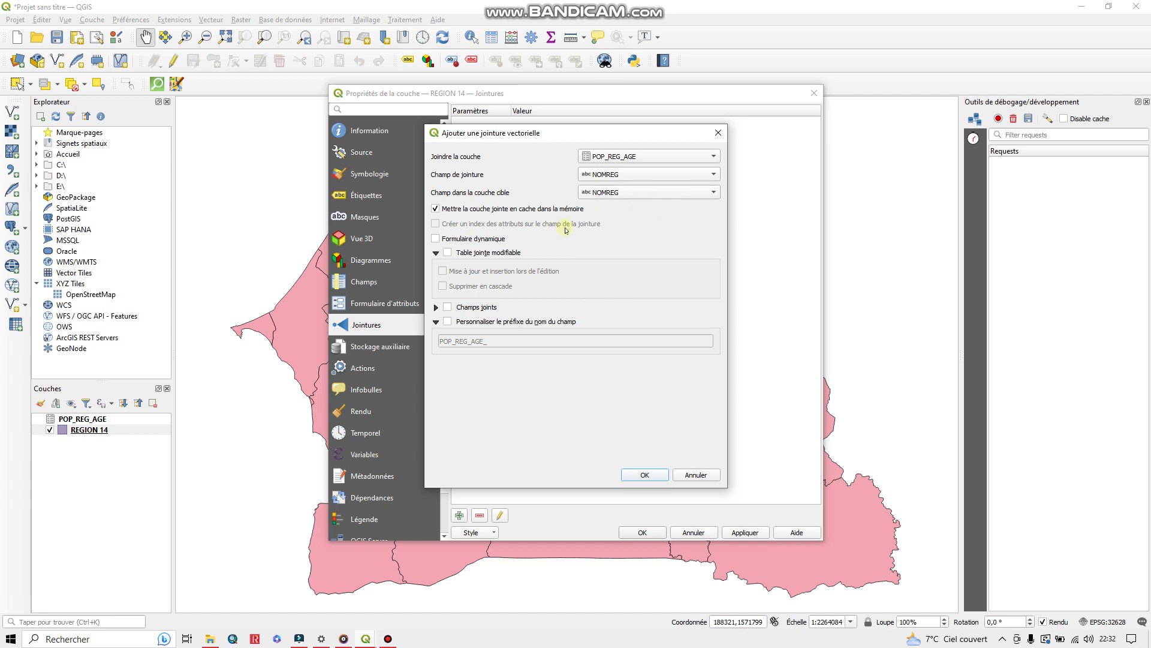
Step: Enable a custom field name prefix for the join, leave it empty, and apply the join to the REGION 14 layer
click(447, 322)
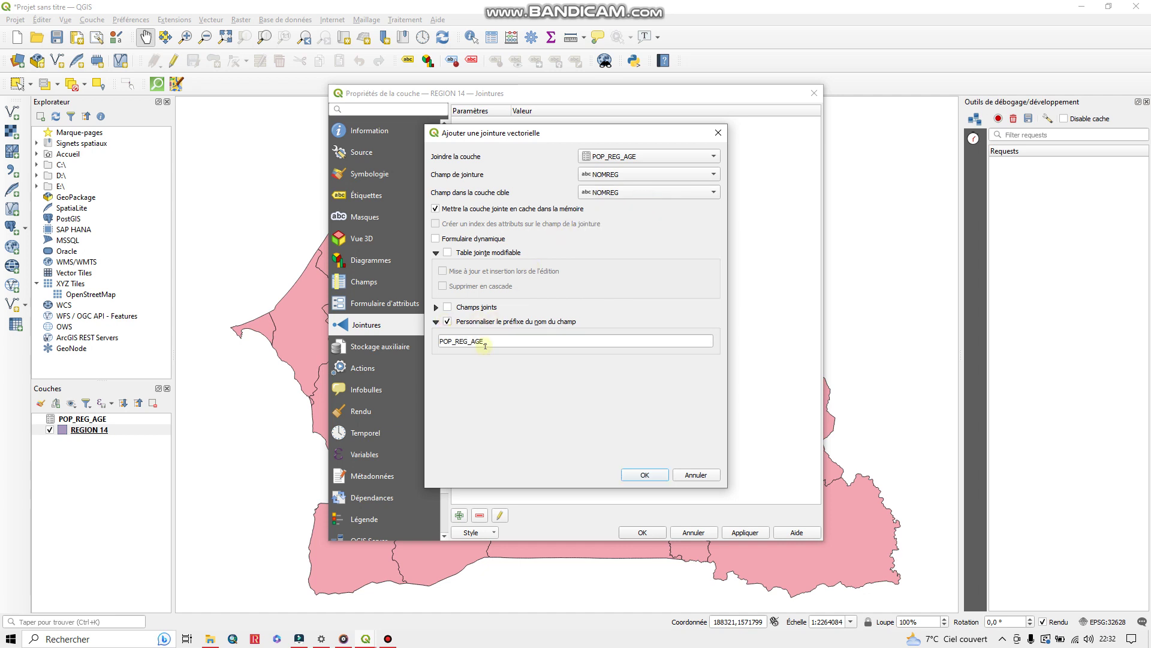
drag(485, 346, 340, 344)
key(BackSpace)
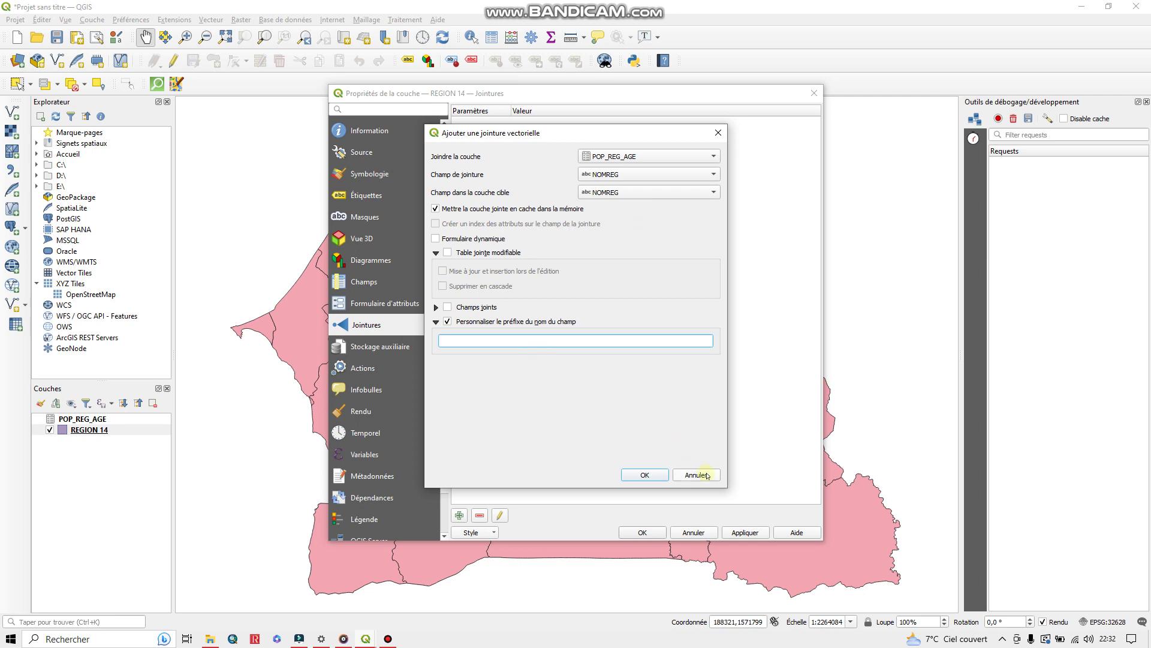
click(642, 475)
click(745, 532)
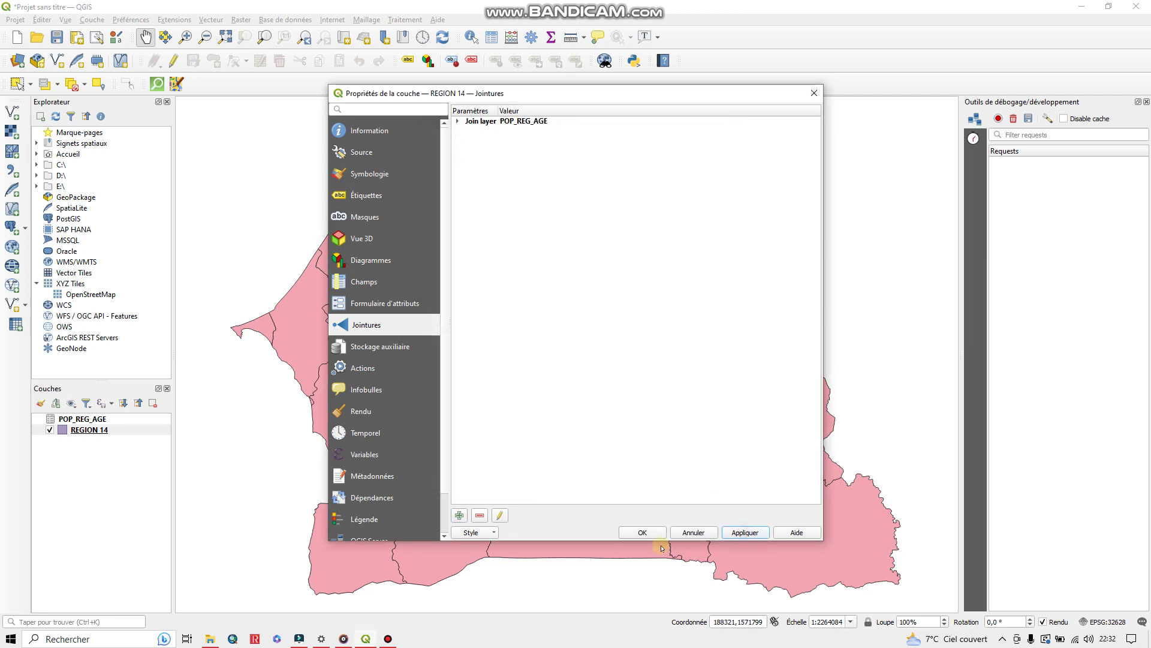
click(642, 532)
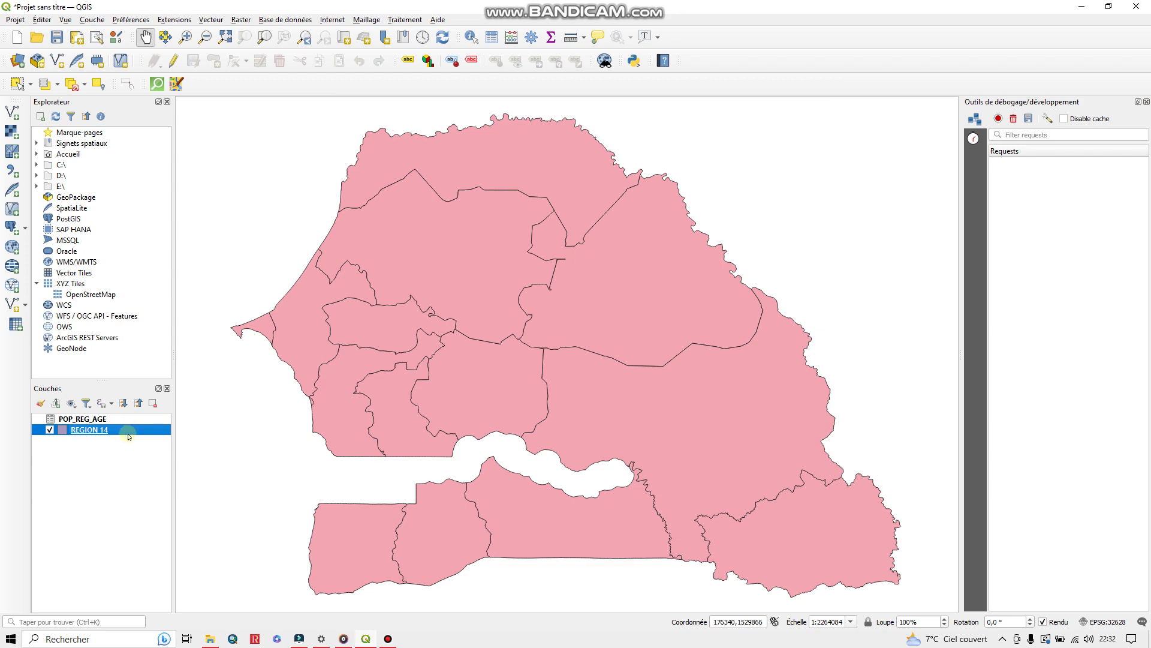
Step: Inspect the attribute table of REGION 14 for the joined age-group columns and close it
right_click(128, 434)
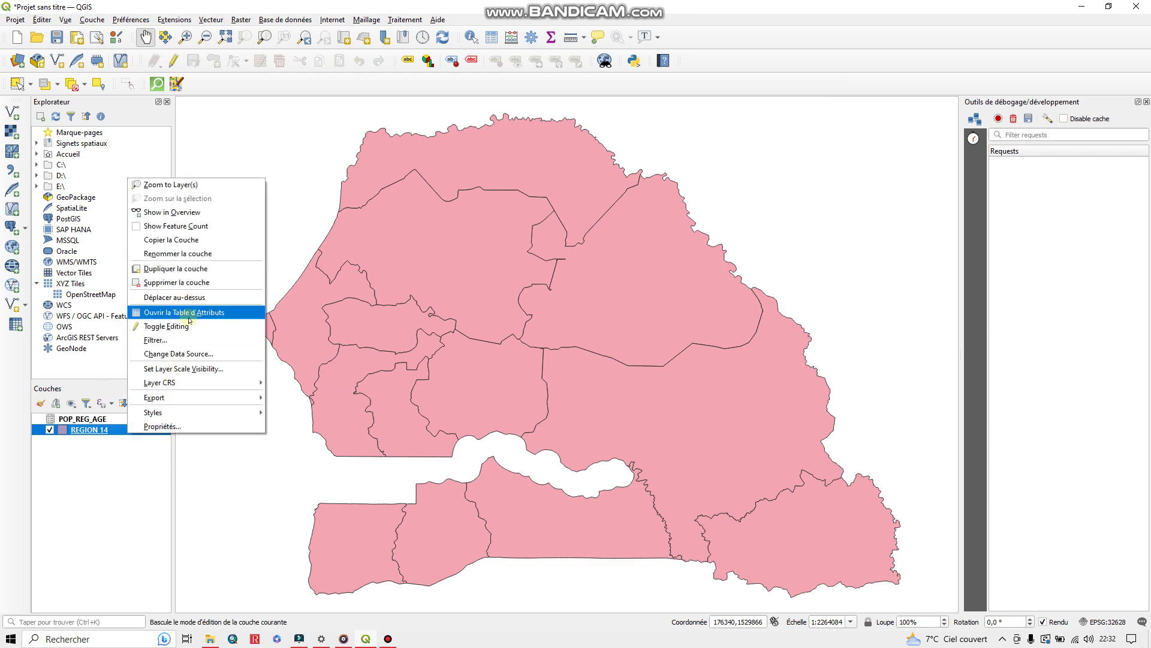
click(192, 281)
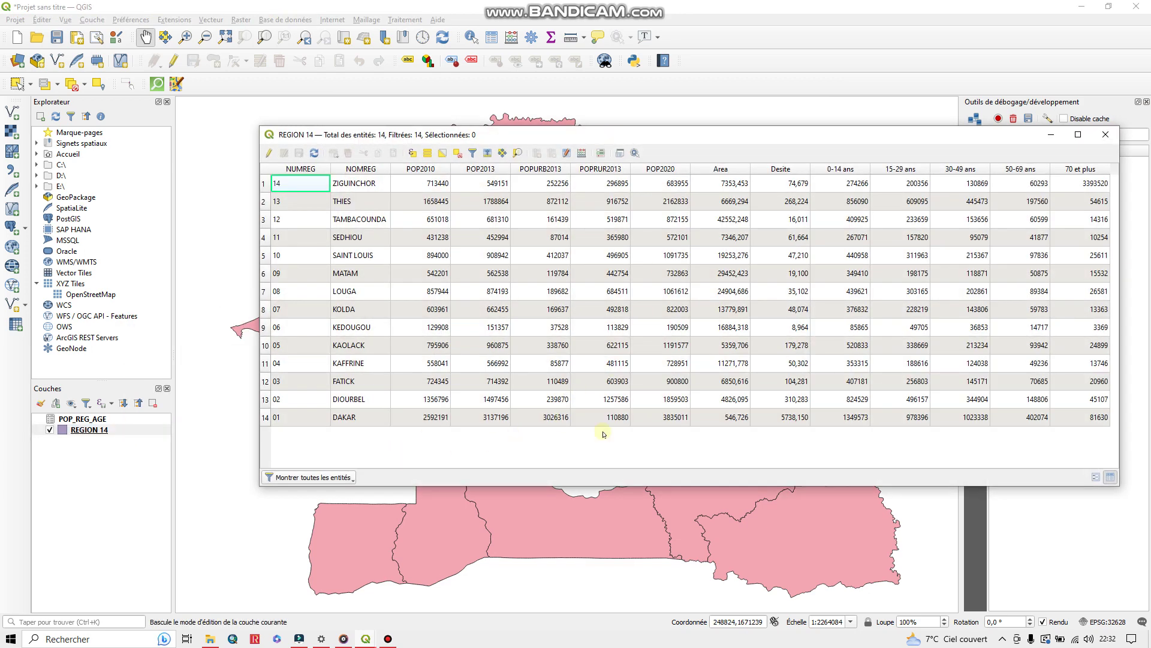
drag(903, 135, 815, 108)
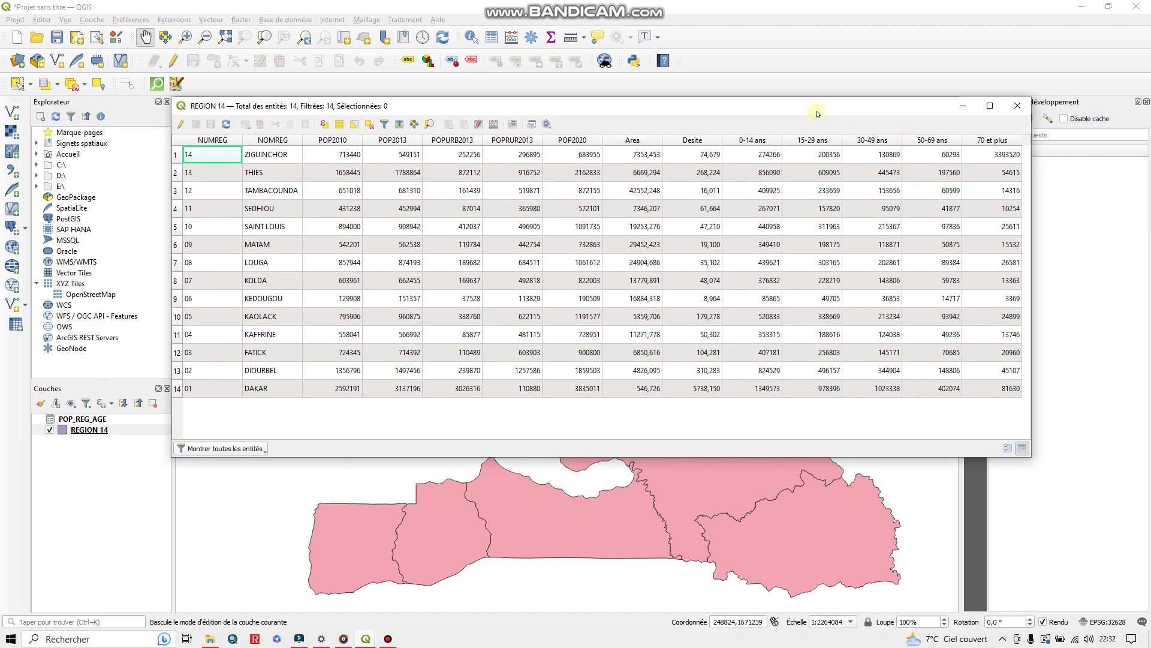
drag(1030, 193, 1074, 195)
click(1063, 106)
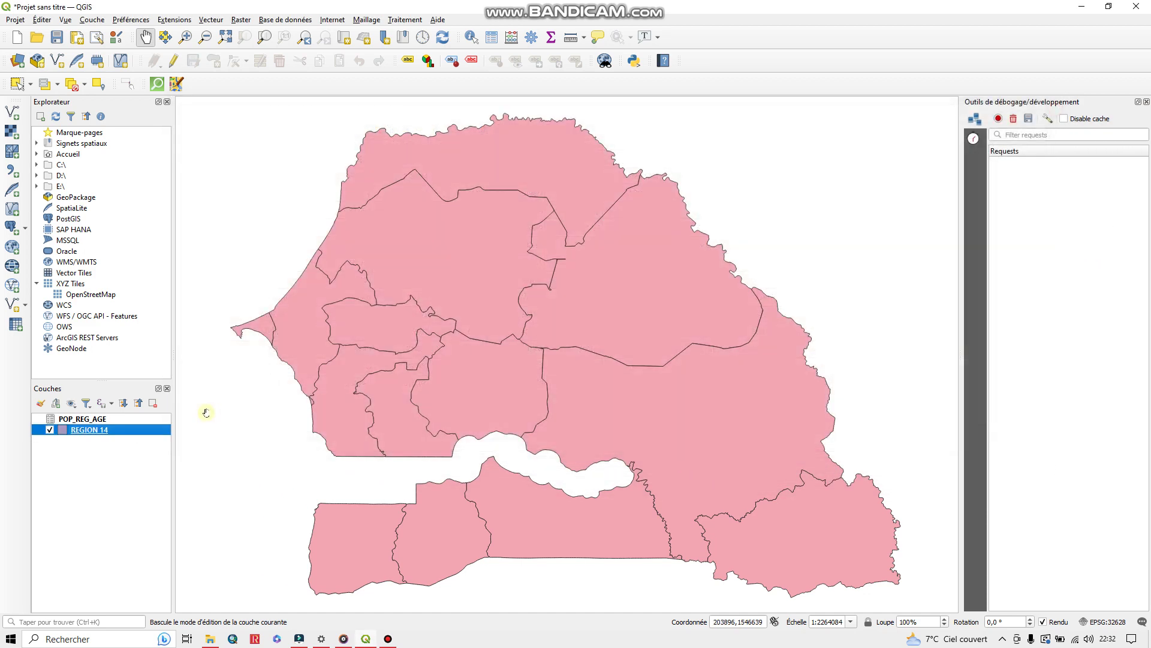
Step: Export the REGION 14 layer as an ESRI Shapefile named REGION JOIN in the TUTO_SIG folder and add it to the map
right_click(96, 429)
mouse_move(147, 398)
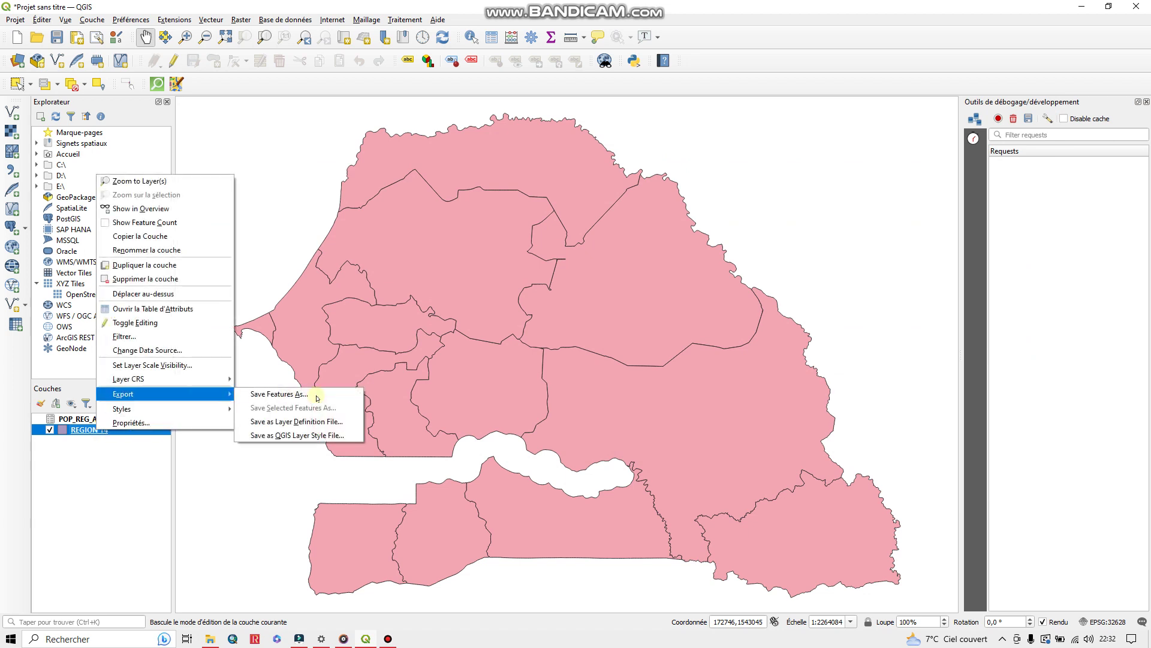
click(283, 394)
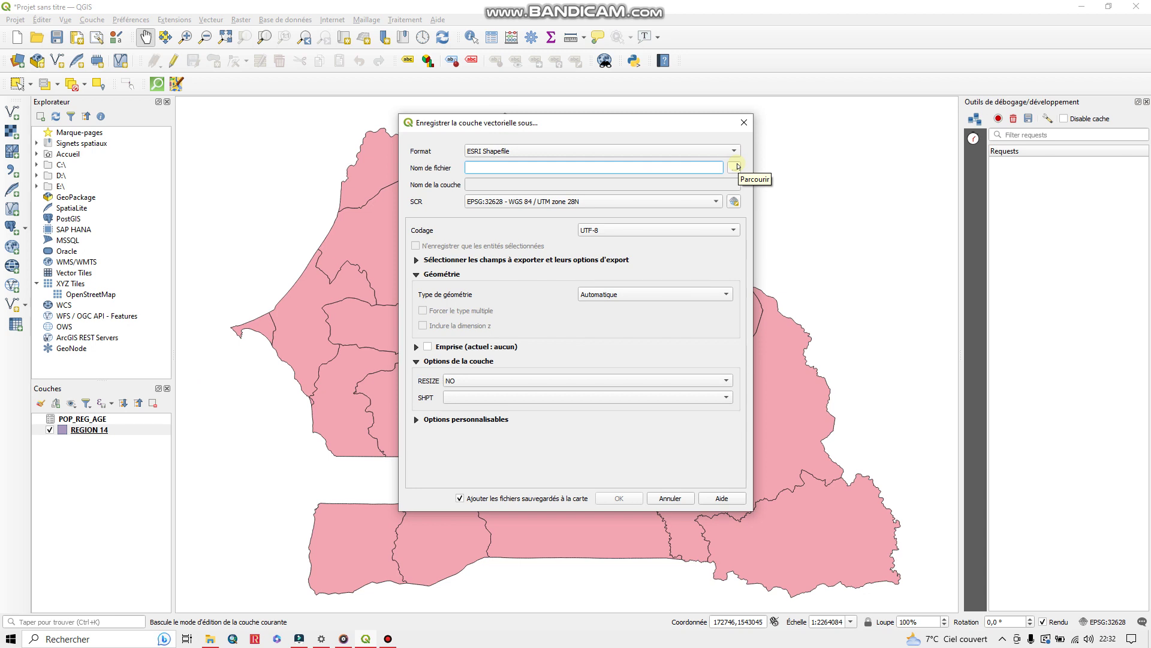
click(736, 166)
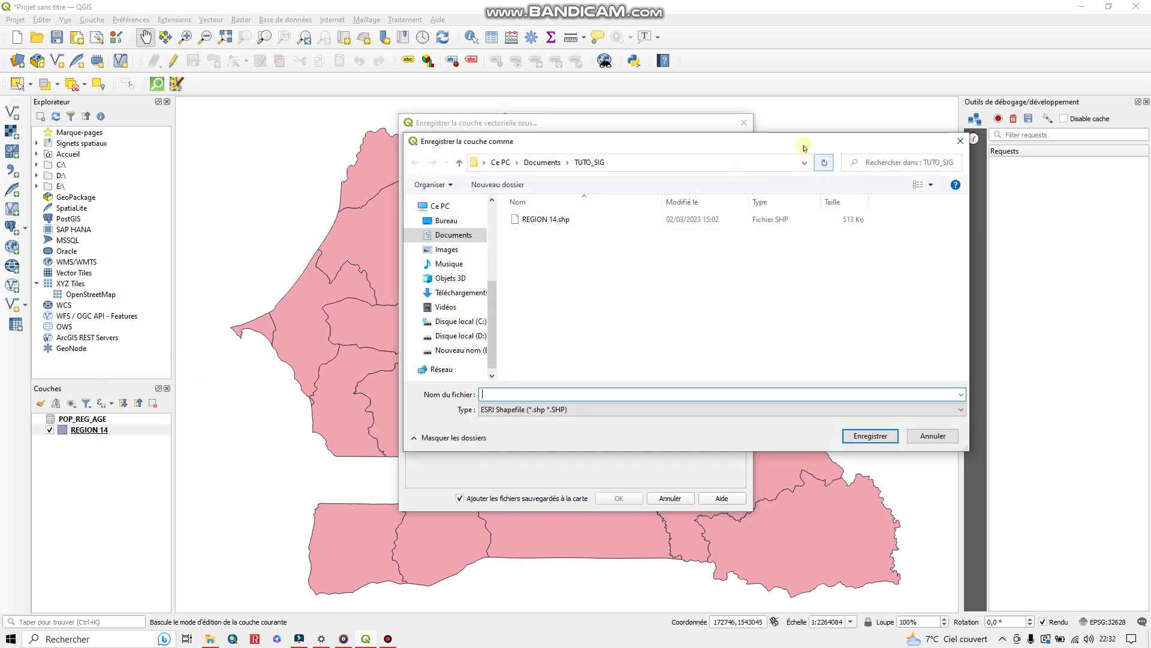
drag(804, 148, 611, 114)
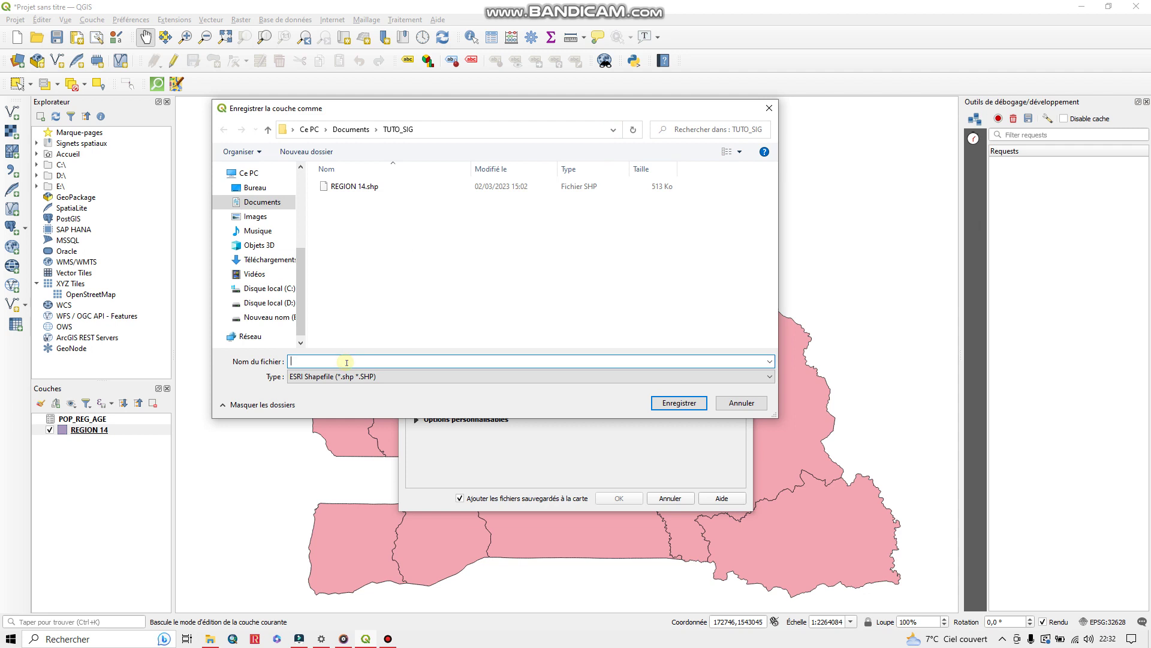
text(REGIO)
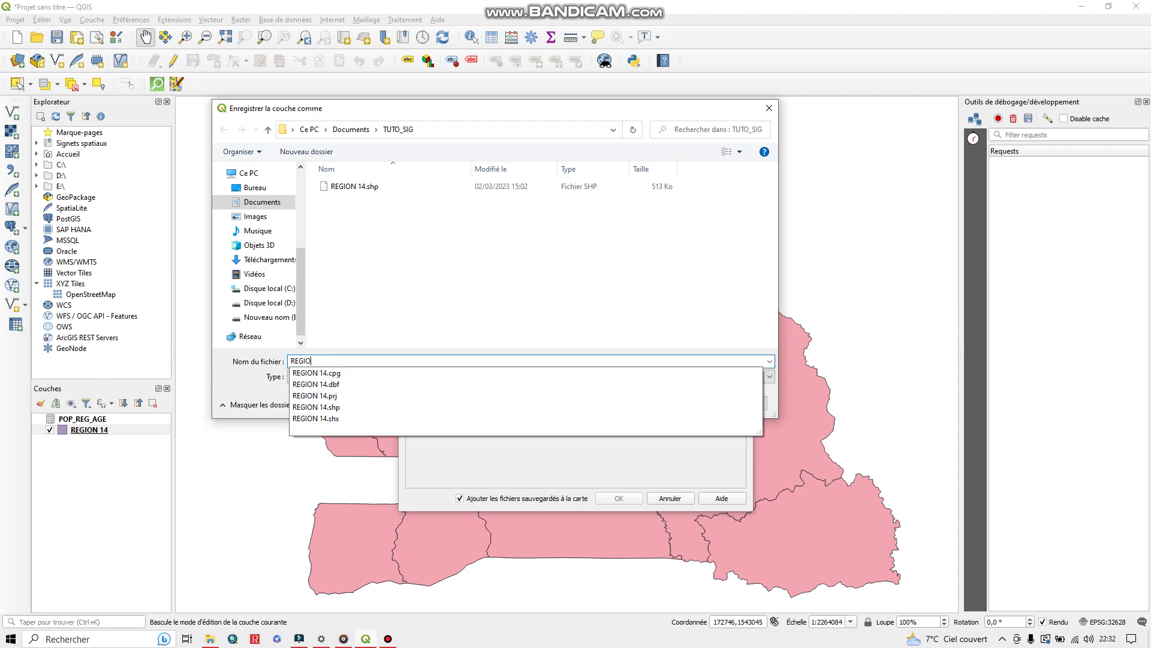
text(N JOIN)
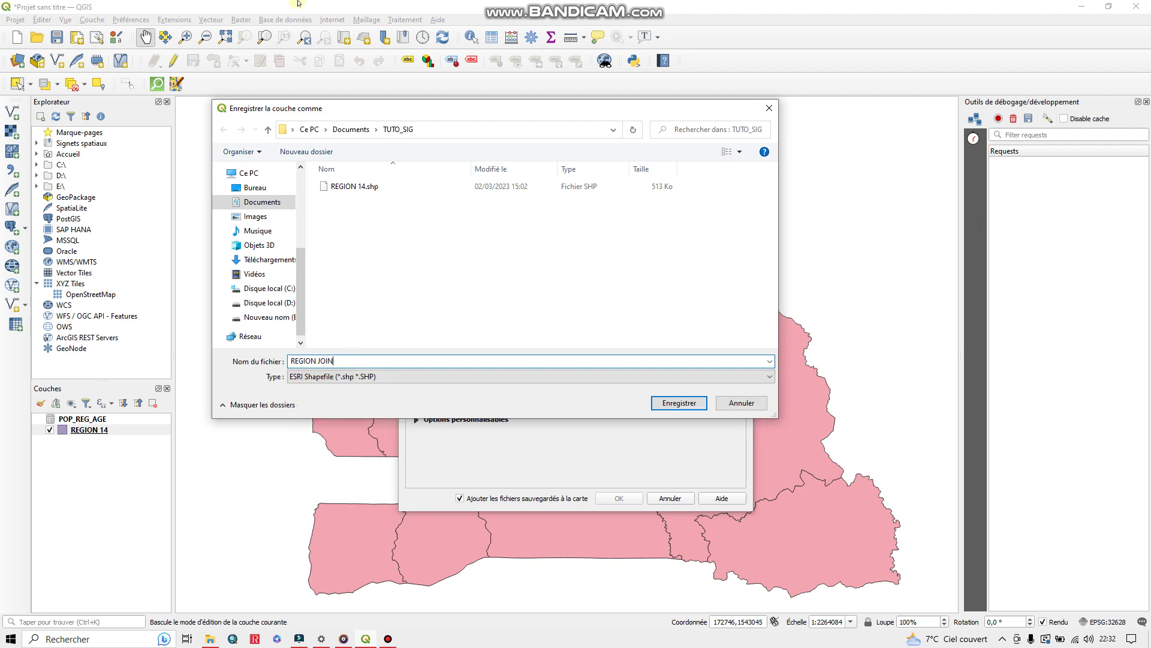
click(687, 407)
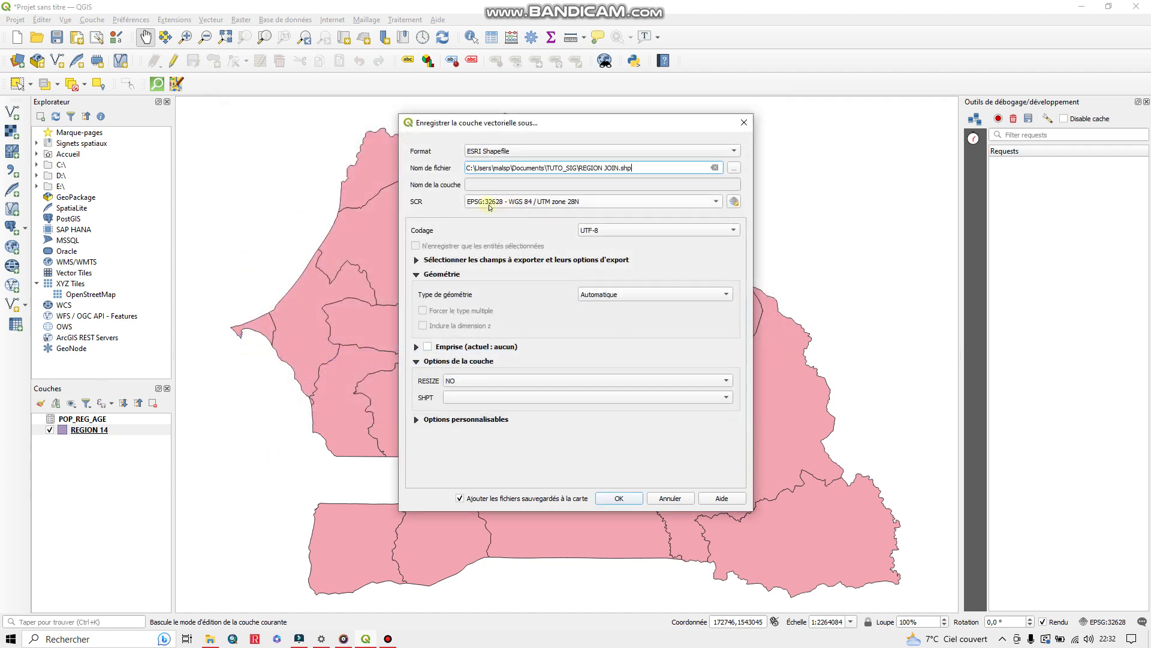
click(538, 152)
click(539, 154)
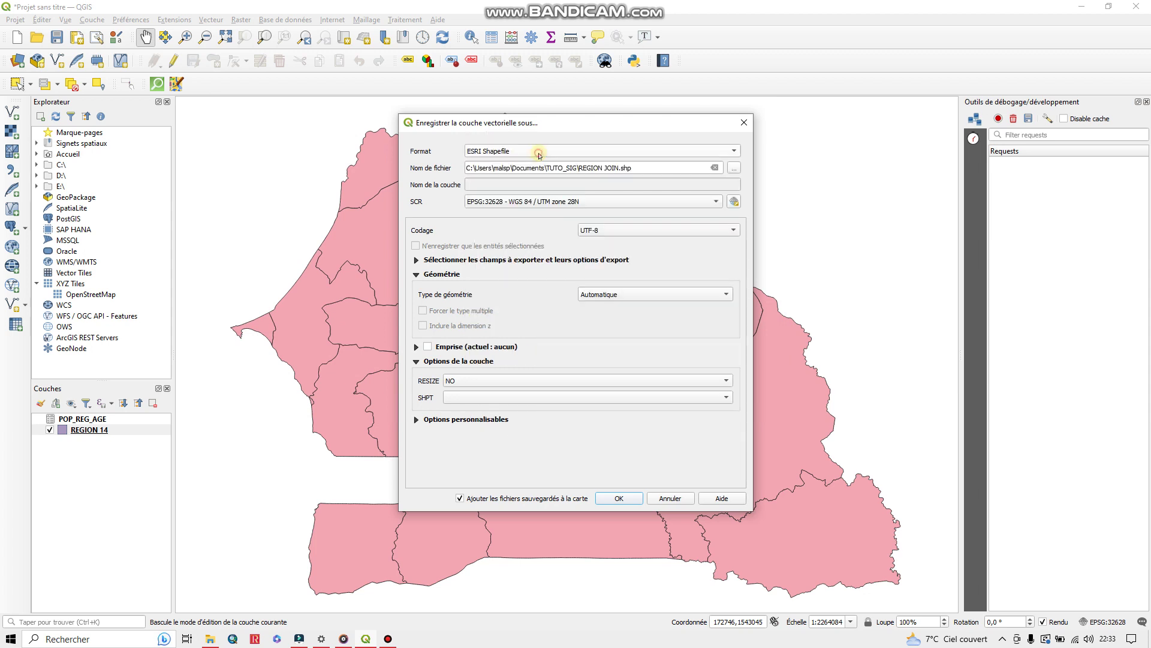
click(607, 497)
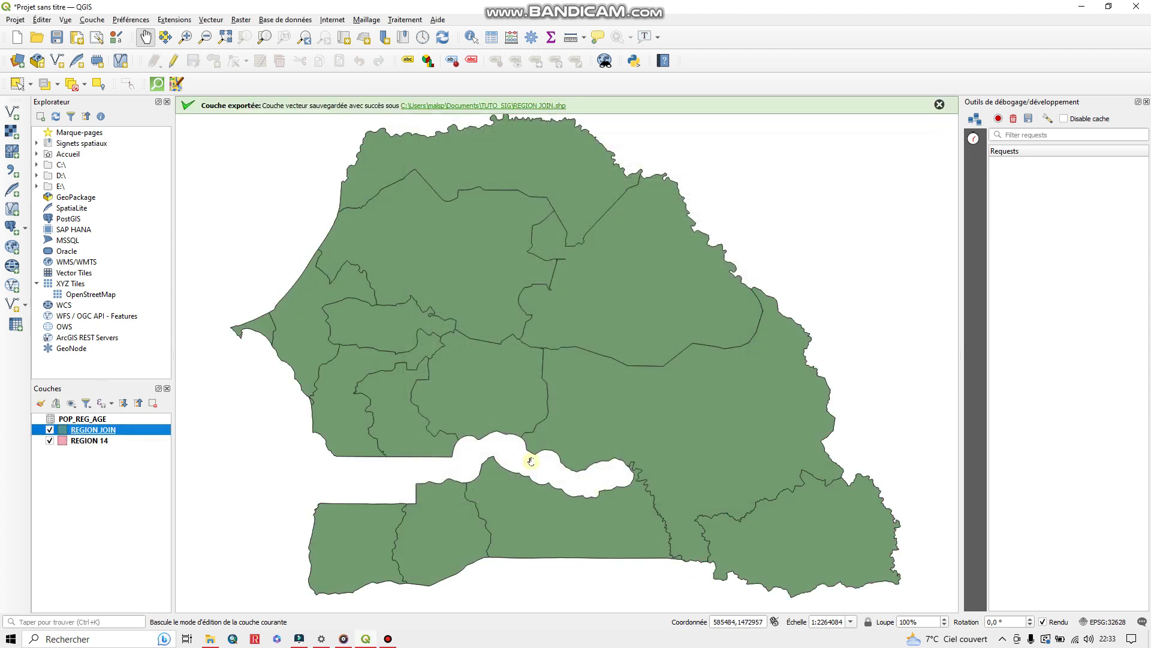
Step: Inspect the attribute table of the REGION JOIN layer, checking the age-group fields, and close it
right_click(99, 429)
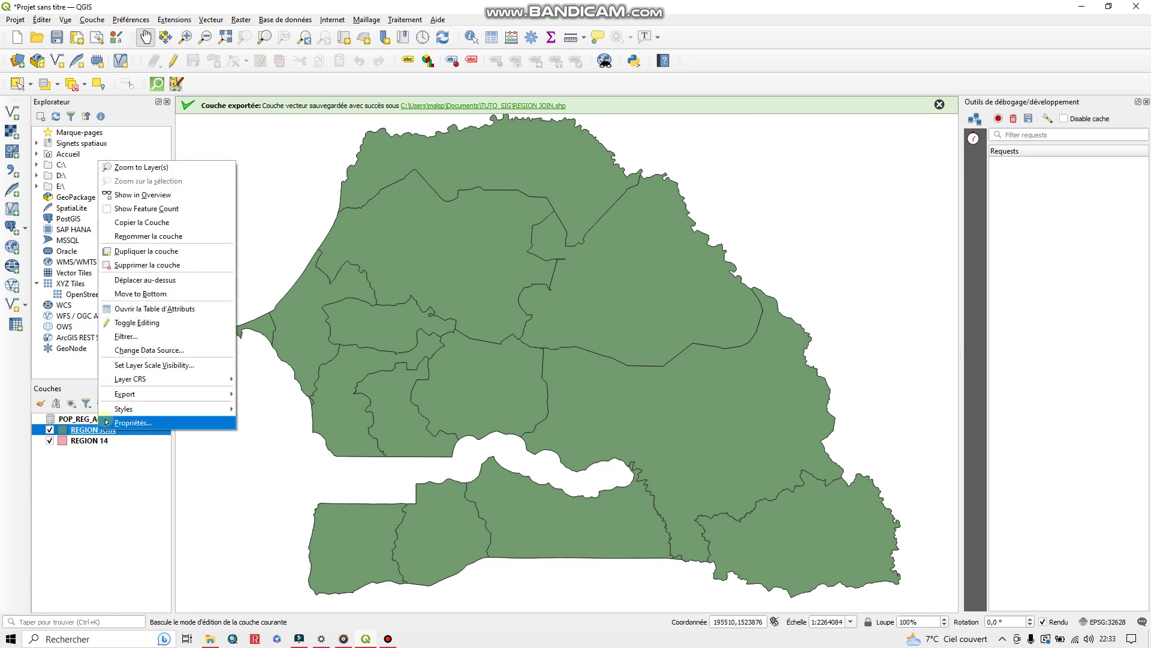
click(147, 309)
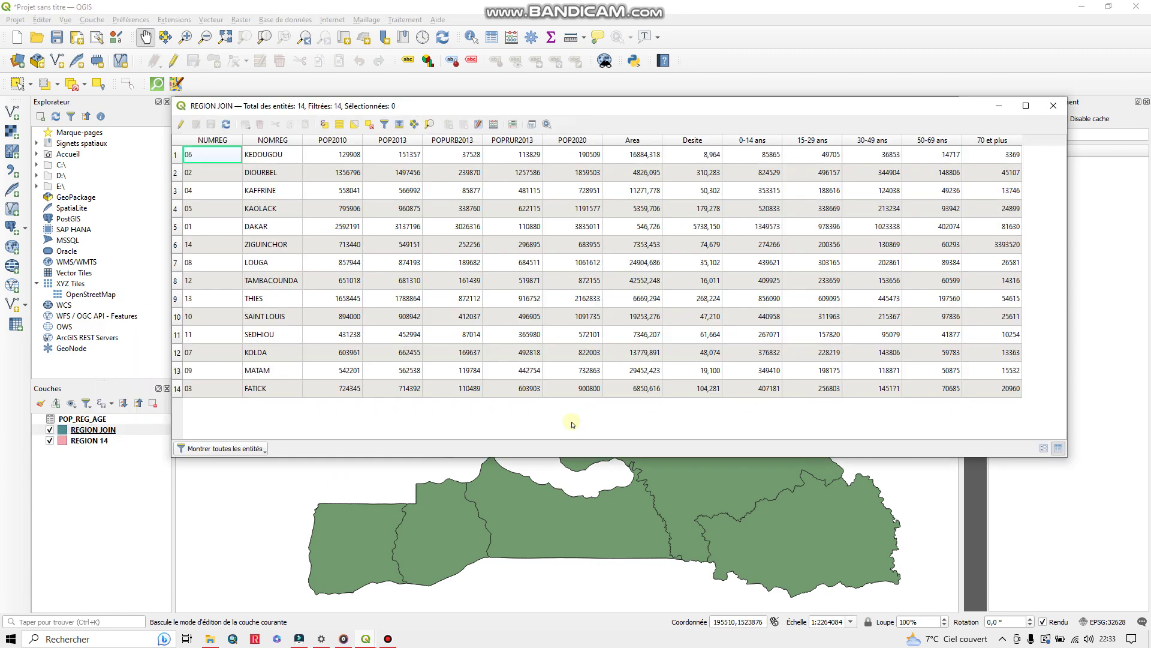
click(1053, 106)
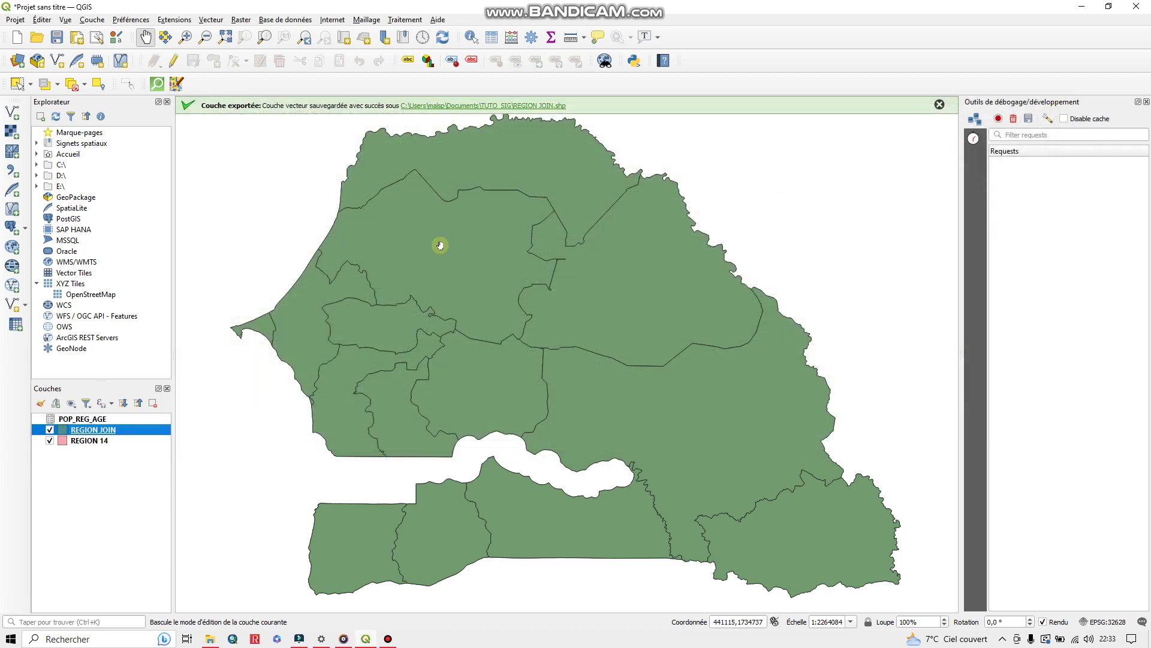
Step: Switch the REGION JOIN layer's symbology to Gradué with the 70 et plus field as its value
double_click(110, 433)
click(364, 174)
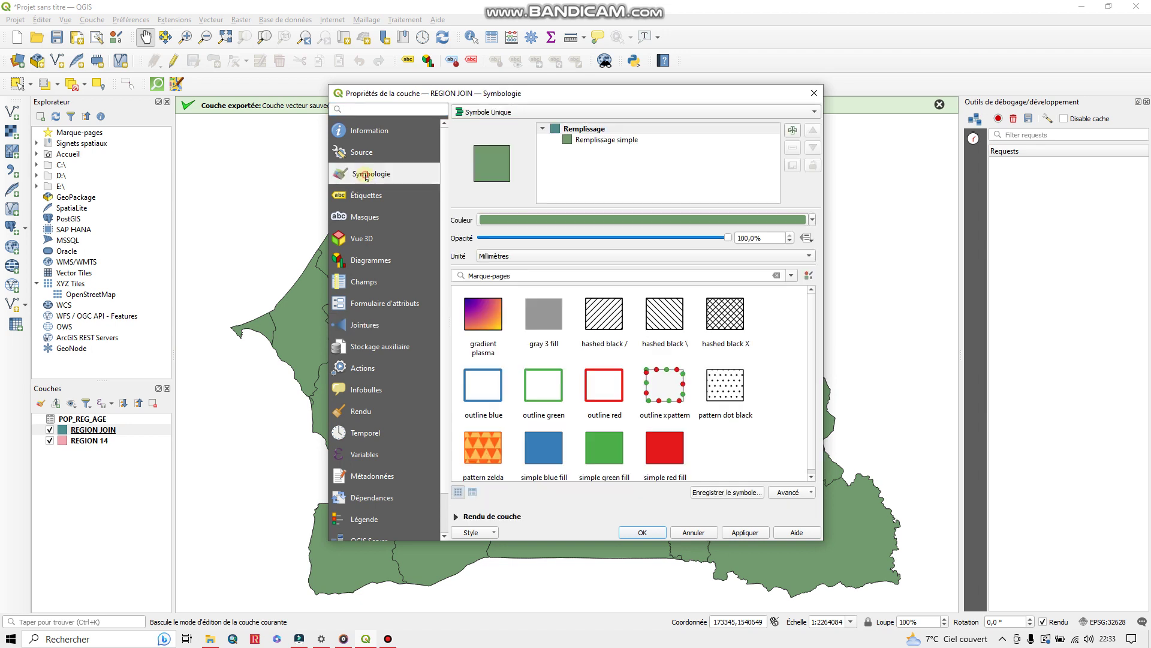
click(500, 113)
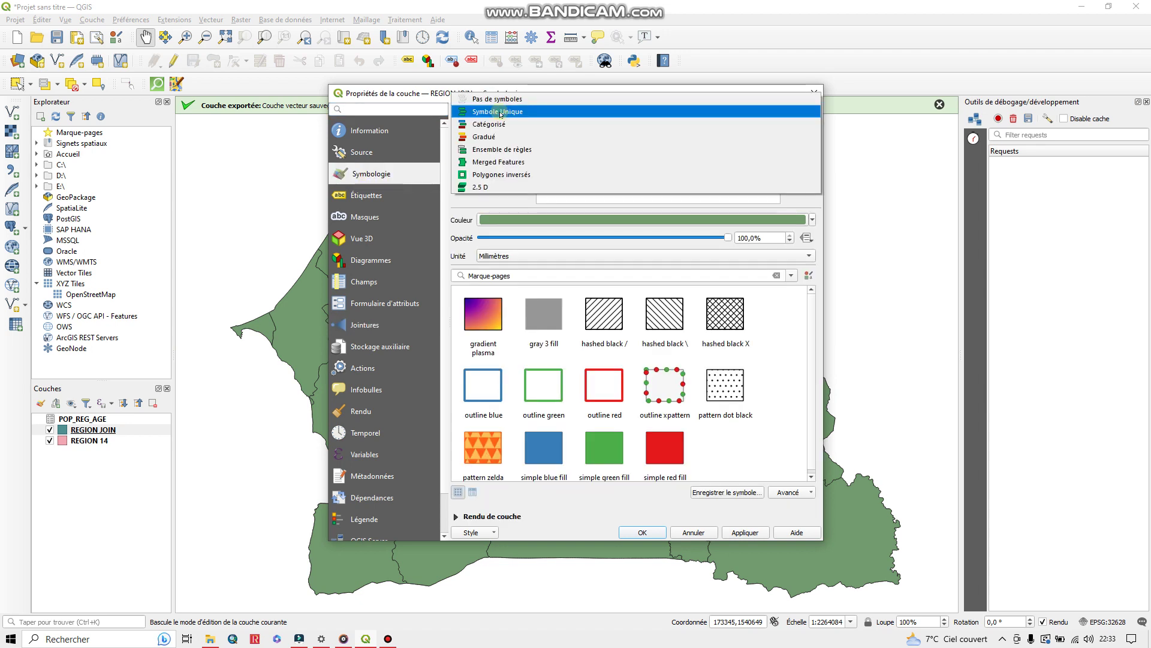
click(492, 137)
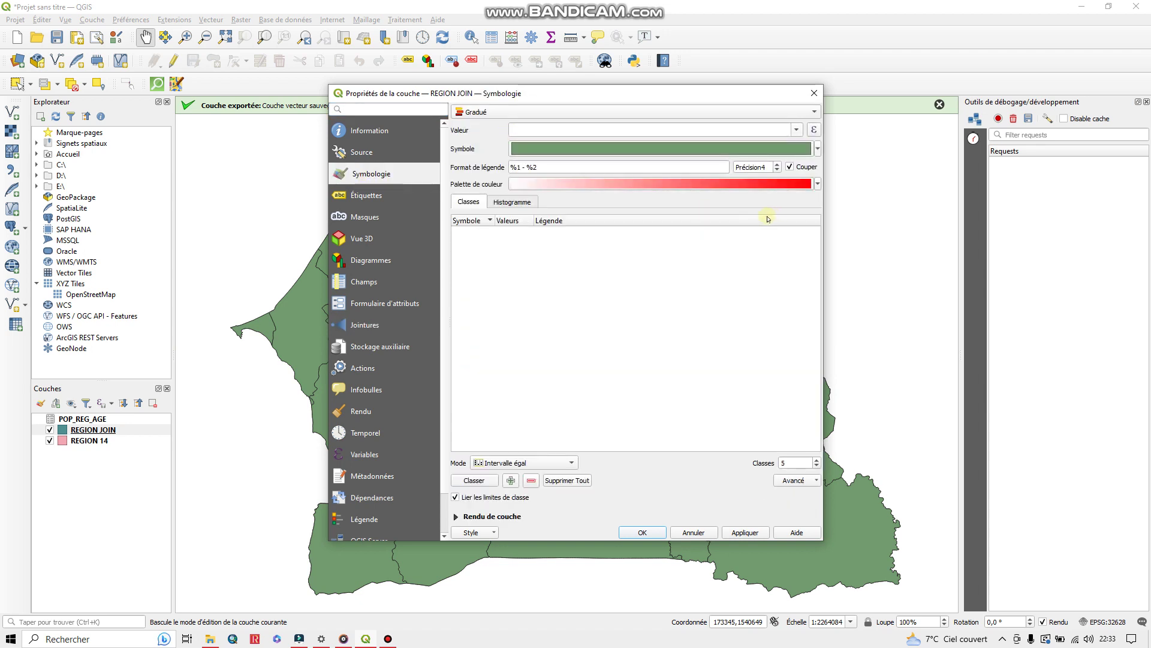
click(796, 129)
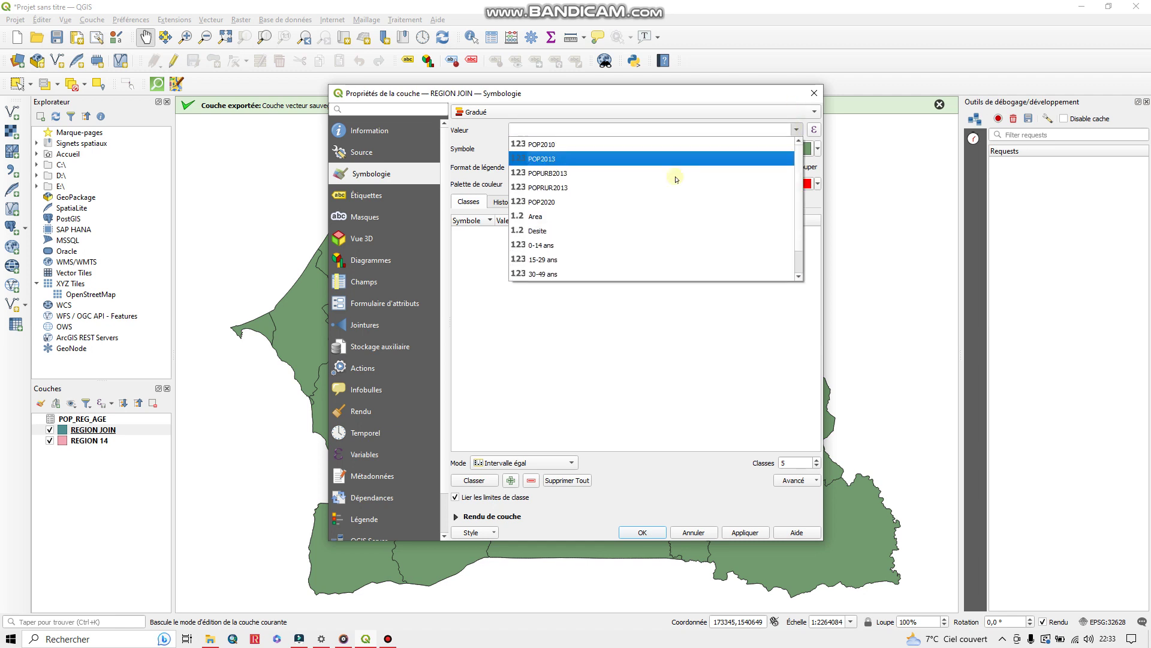
click(557, 274)
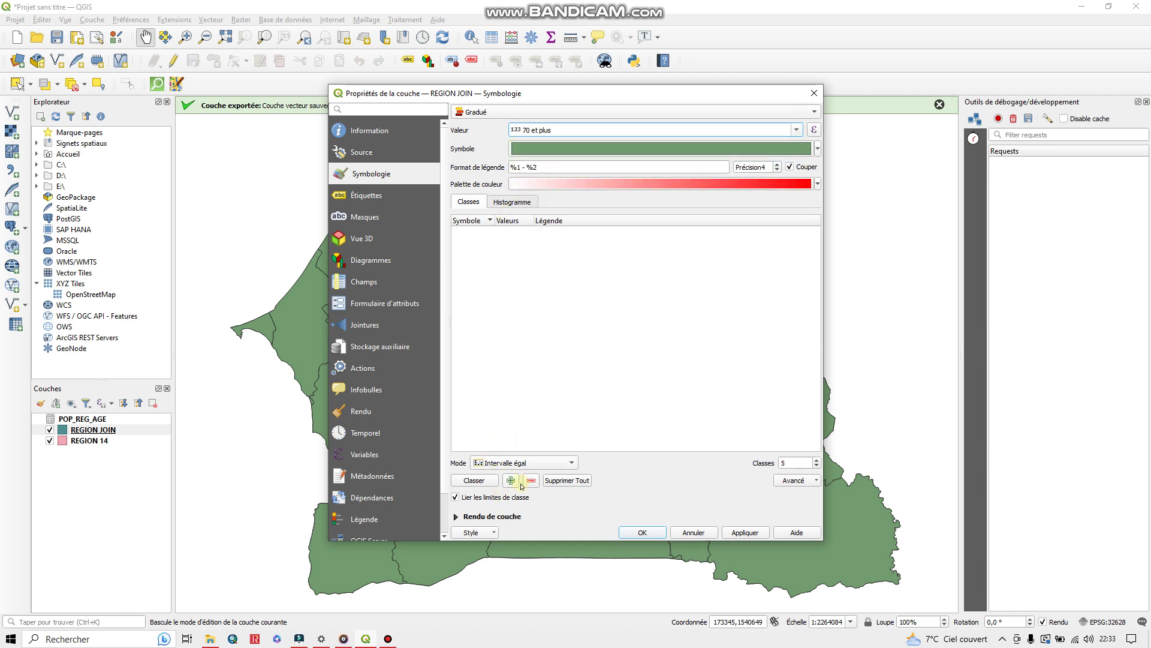
Step: Classify the values into 5 equal-interval classes and apply the graduated style to the REGION JOIN layer
click(474, 480)
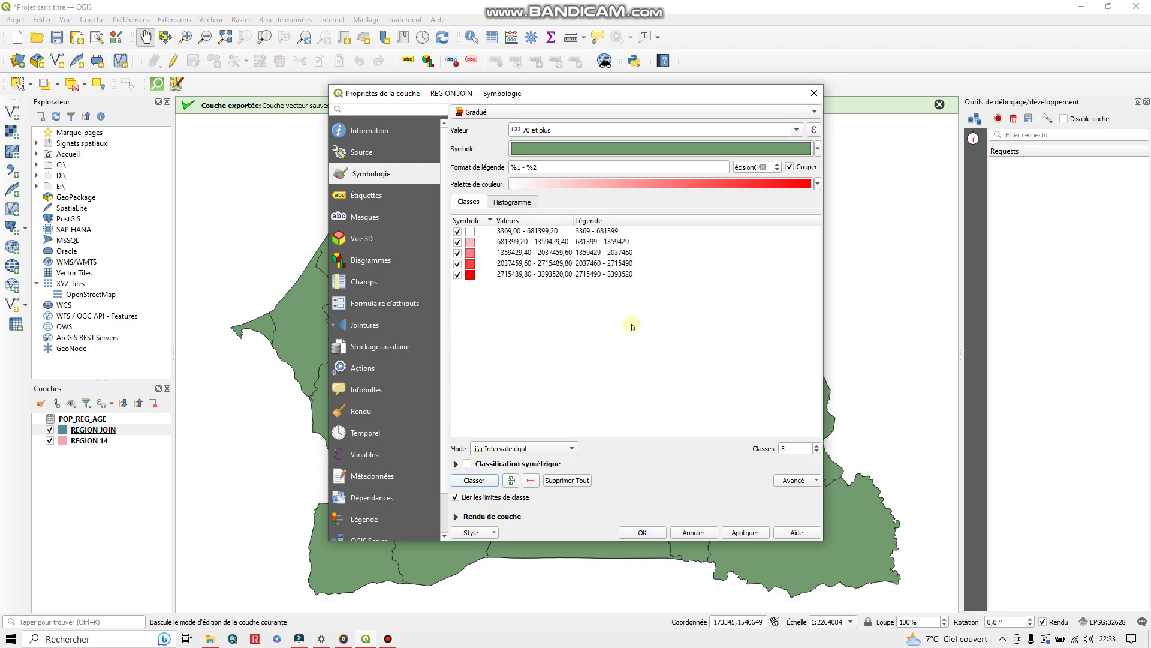
click(745, 533)
click(637, 531)
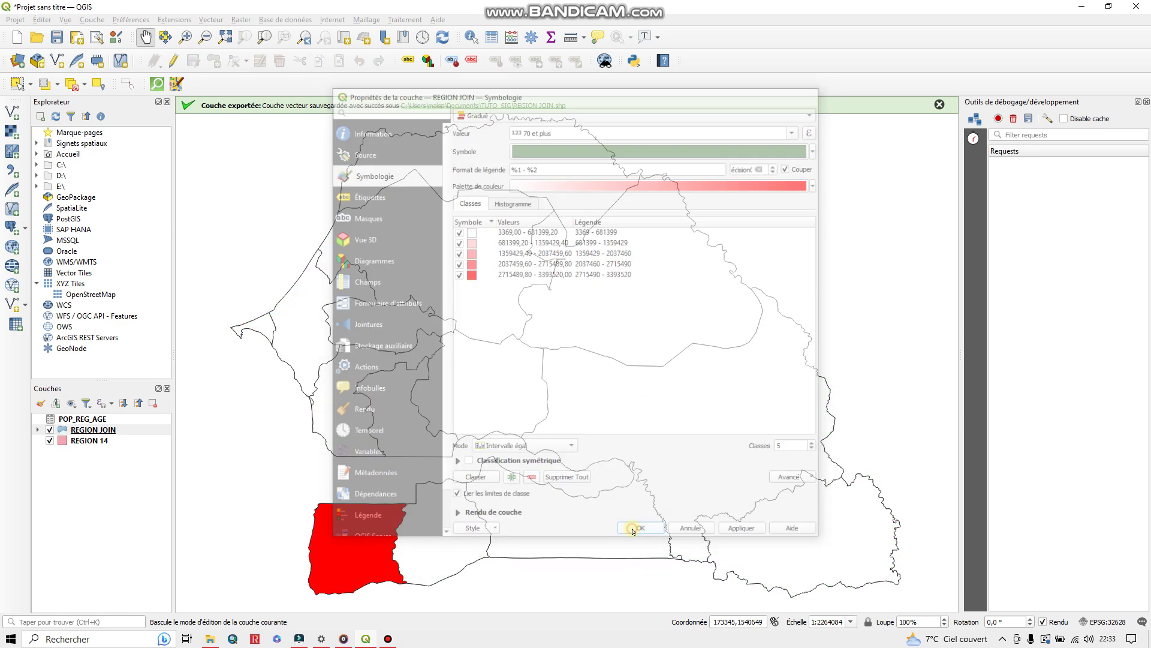